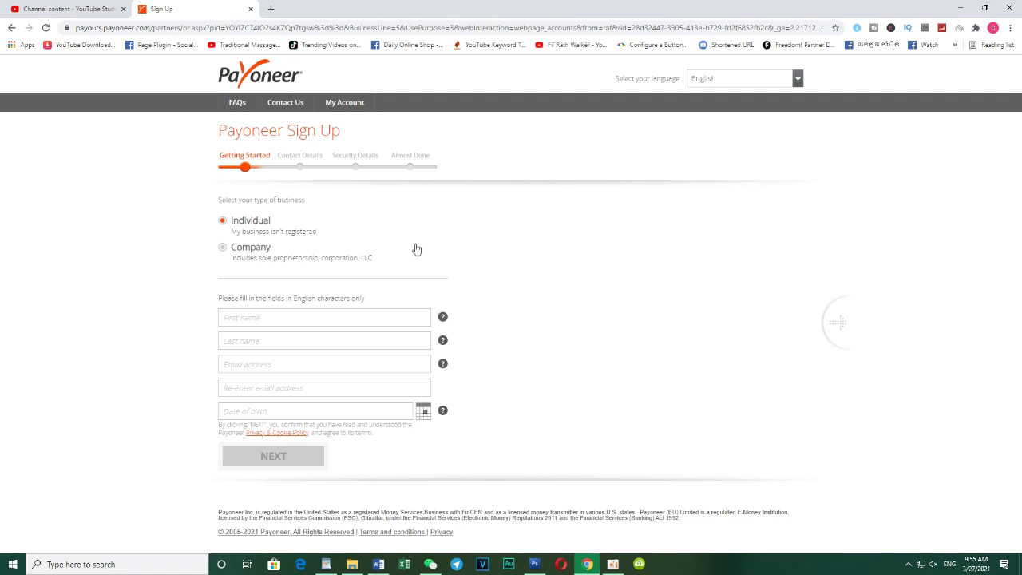
Fill in the applicant's first and last name on the Getting Started form.
click(275, 317)
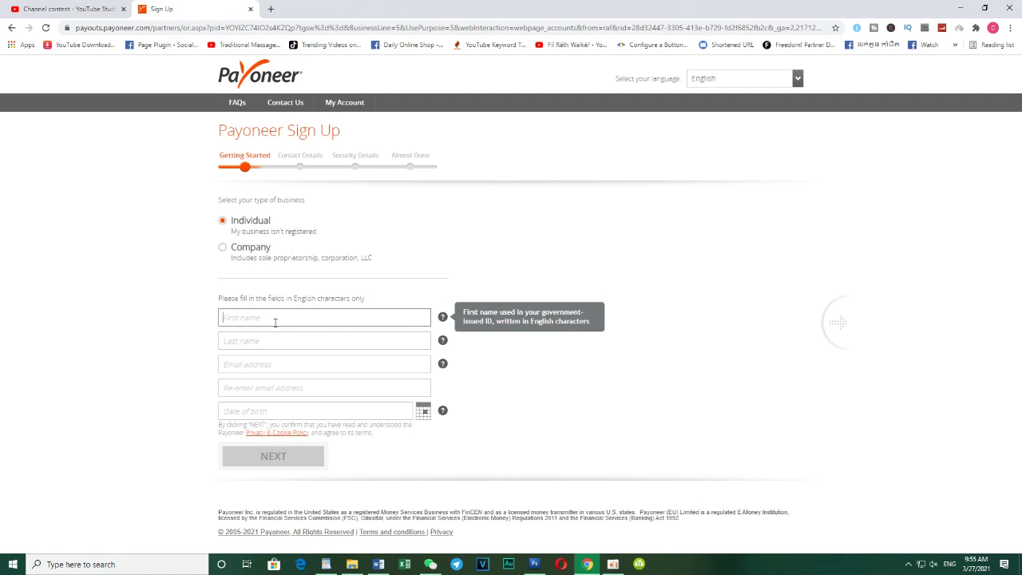
click(295, 344)
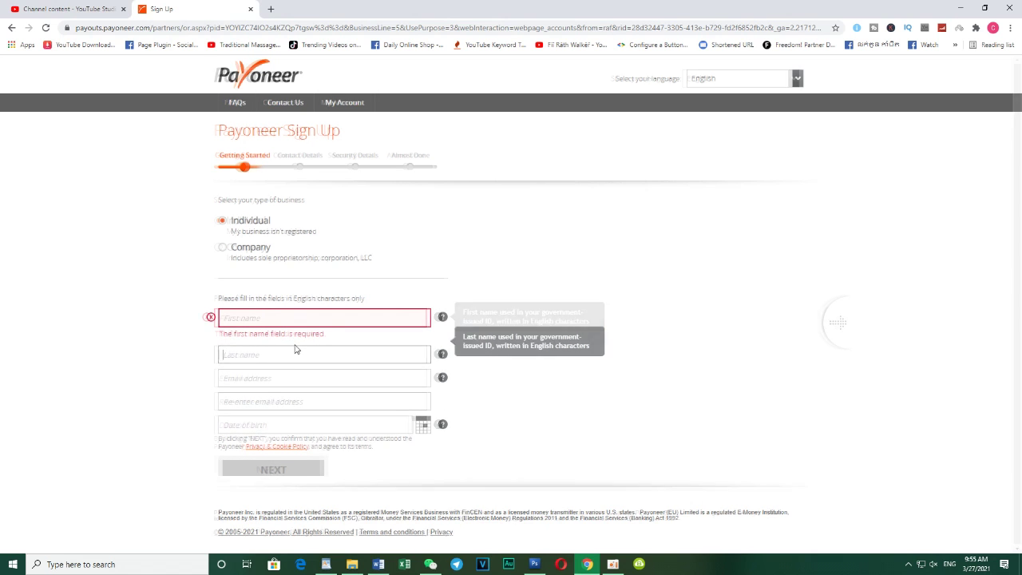
click(294, 397)
click(295, 416)
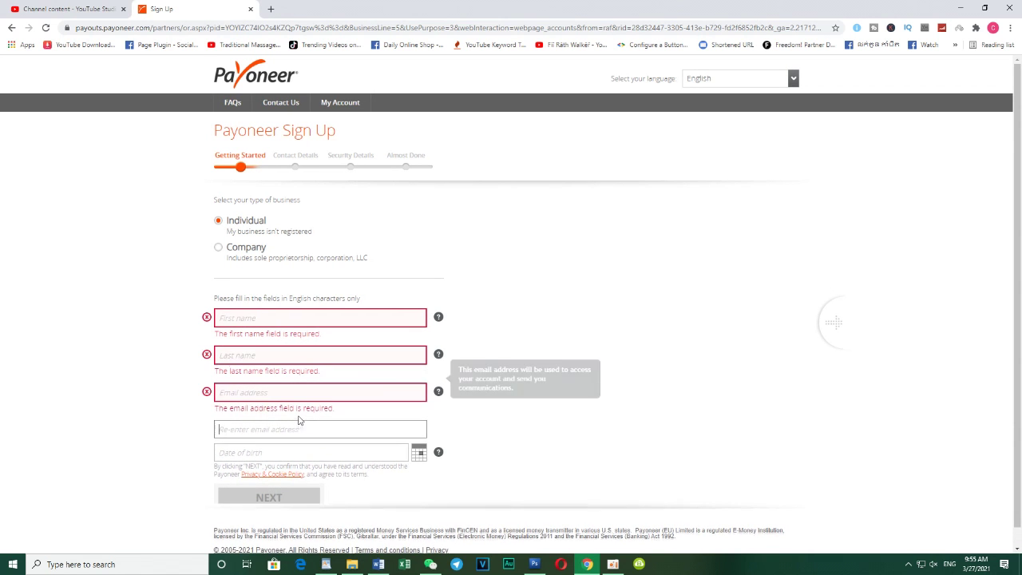
click(411, 452)
click(328, 315)
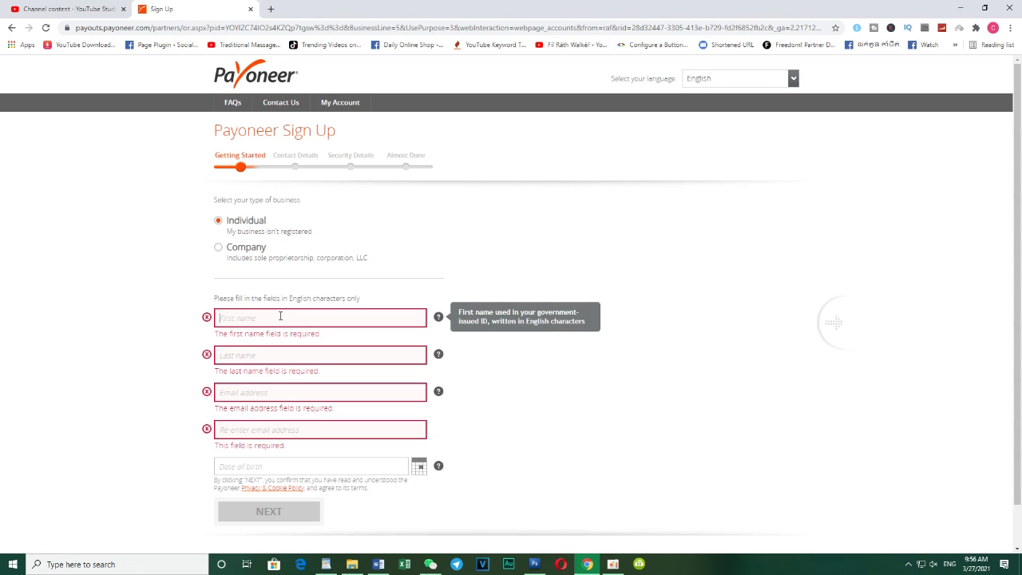
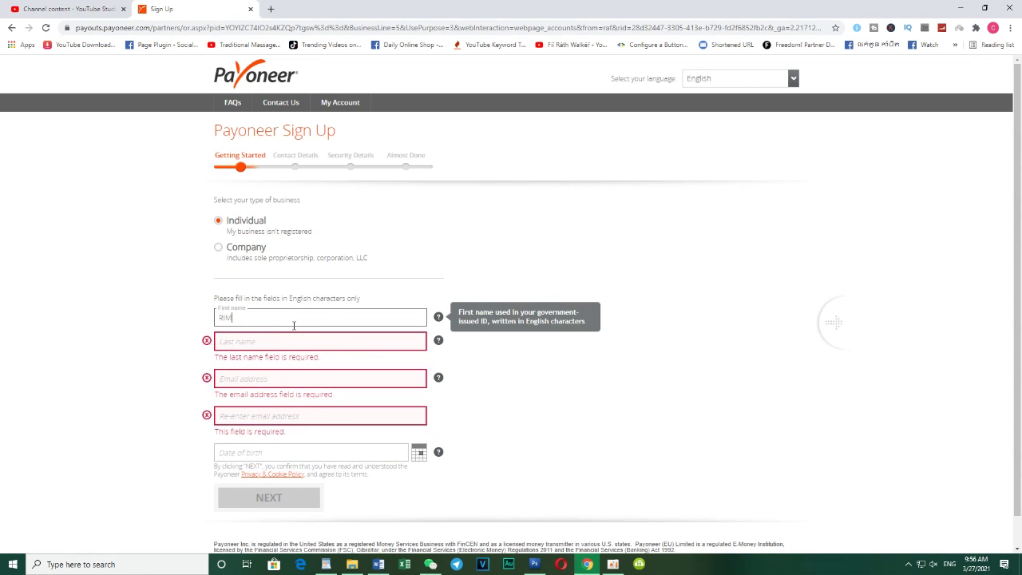
click(269, 341)
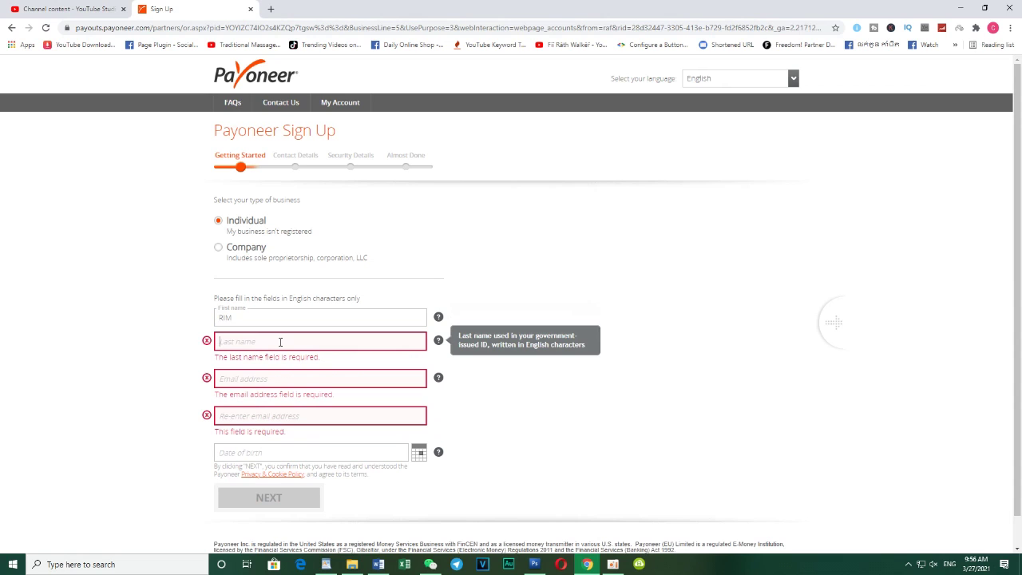
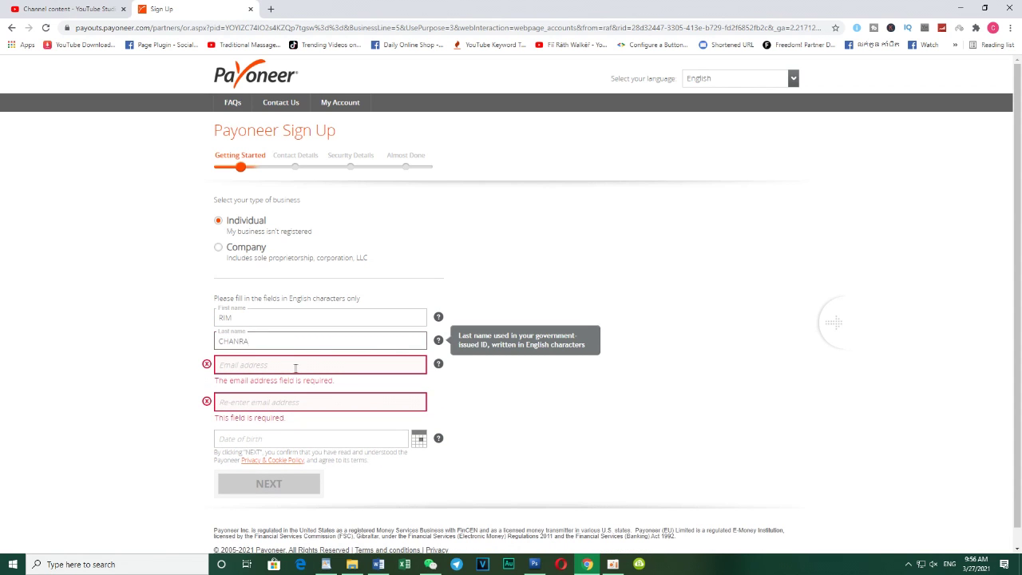
Enter the applicant's e-mail address and its confirmation, then move on to date of birth.
click(295, 365)
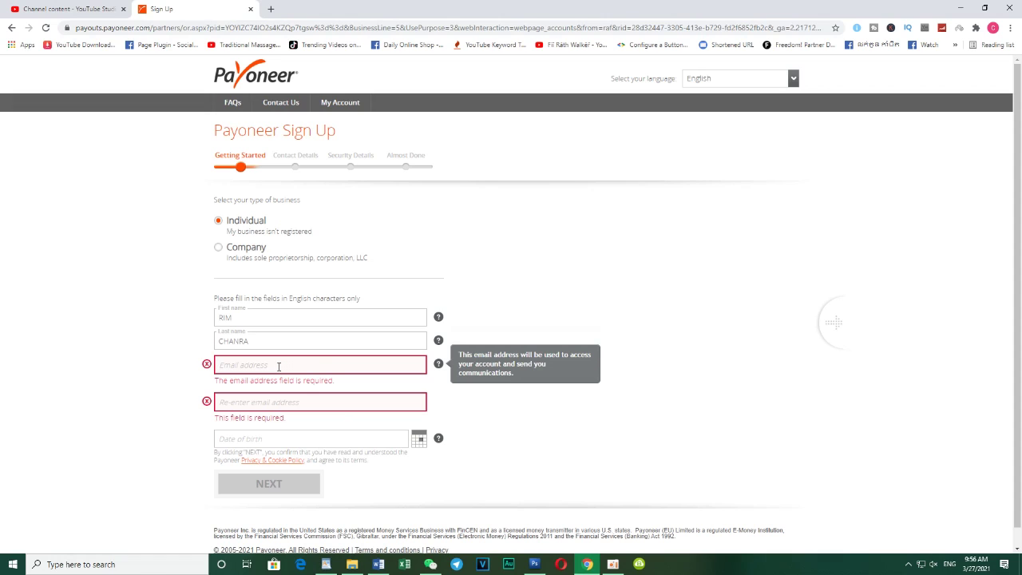
key(BackSpace)
key(BackSpace)
key(BackSpace)
key(BackSpace)
key(BackSpace)
key(BackSpace)
key(BackSpace)
key(BackSpace)
key(BackSpace)
key(BackSpace)
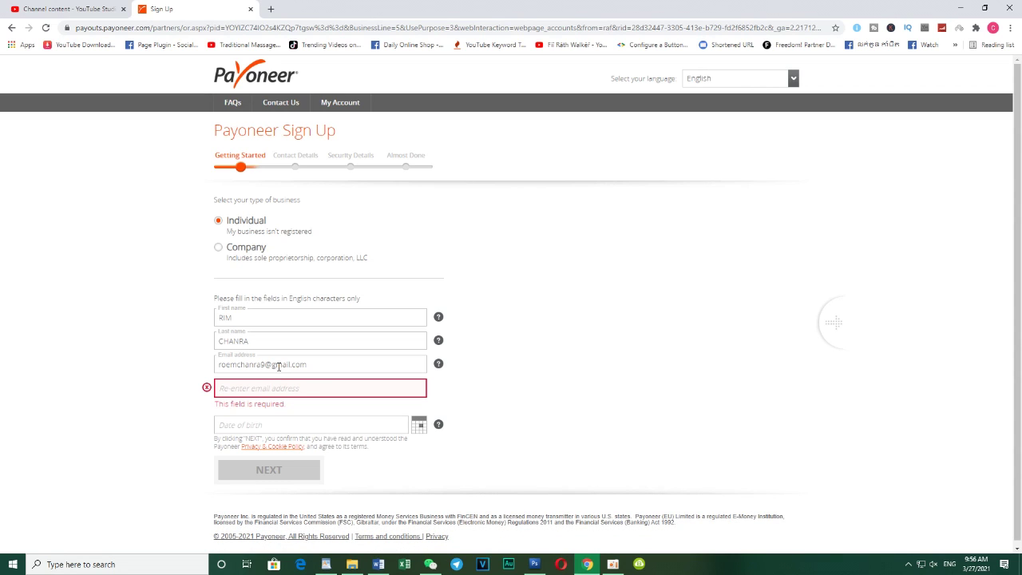
key(Tab)
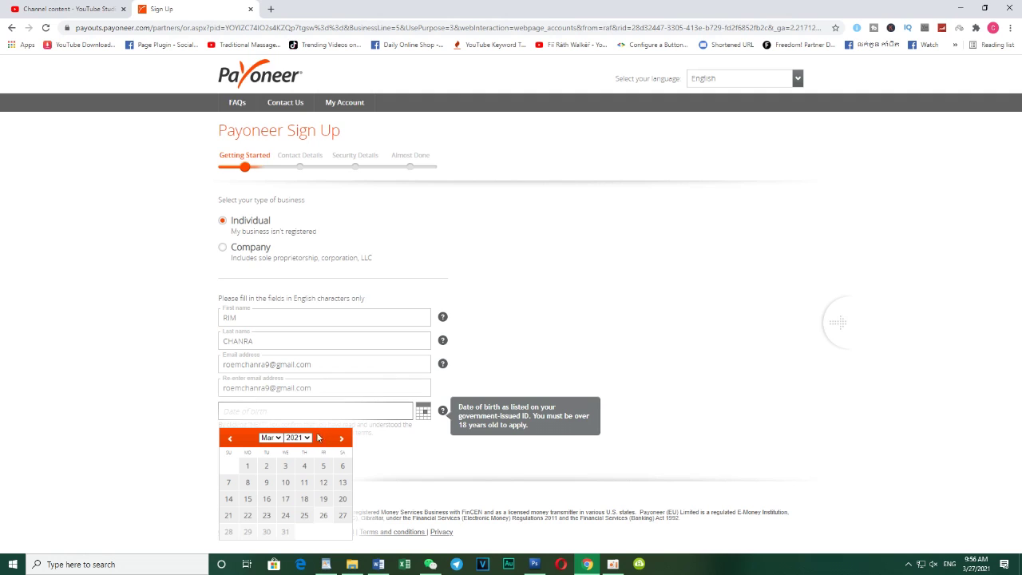
click(271, 438)
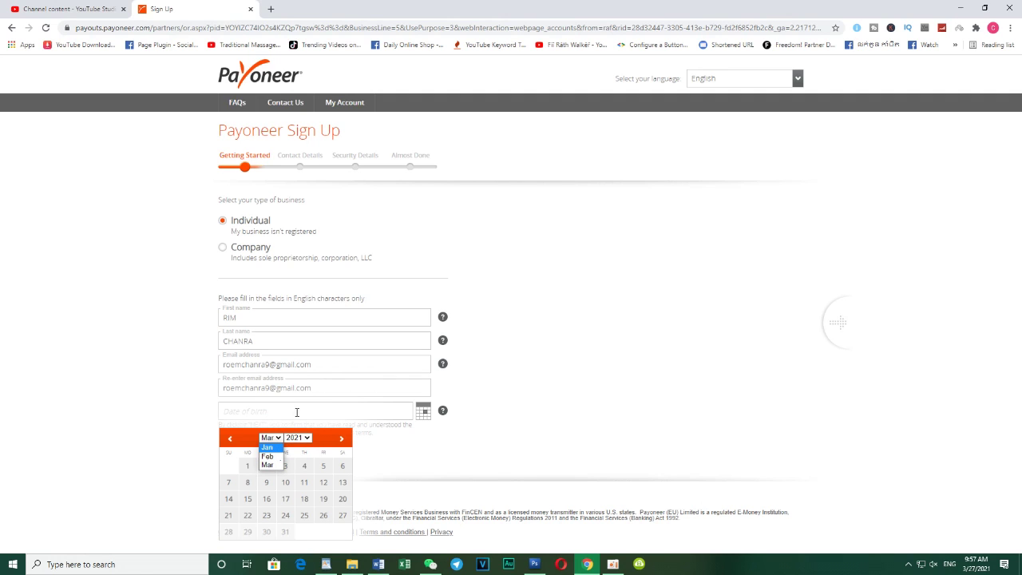
click(297, 438)
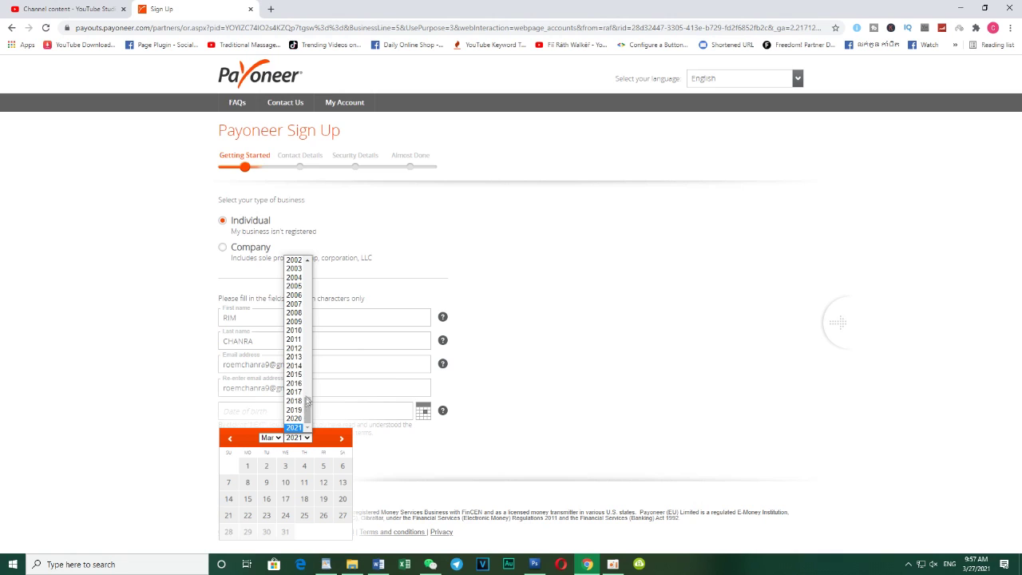
scroll(297, 365, up, 3)
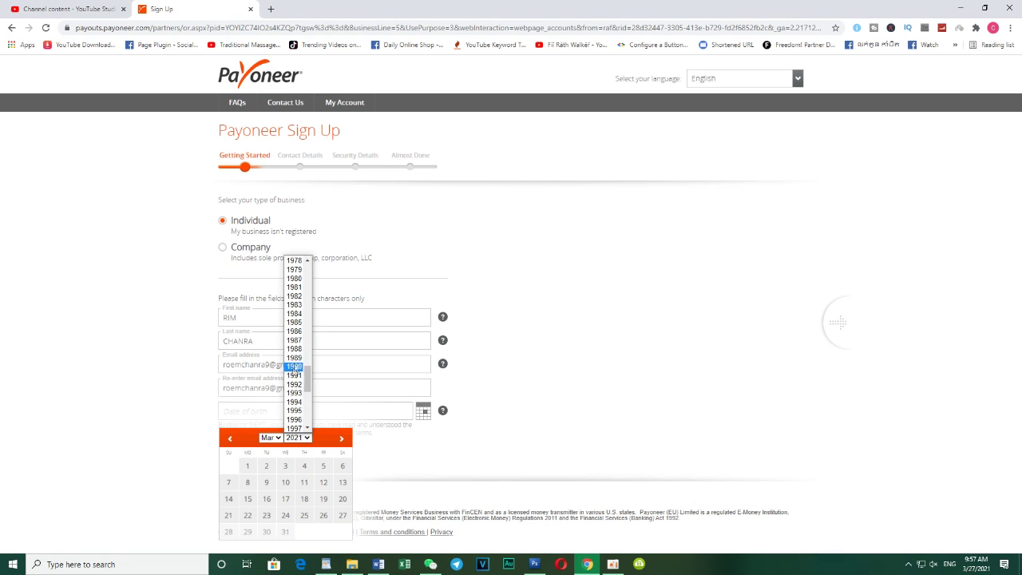
click(297, 332)
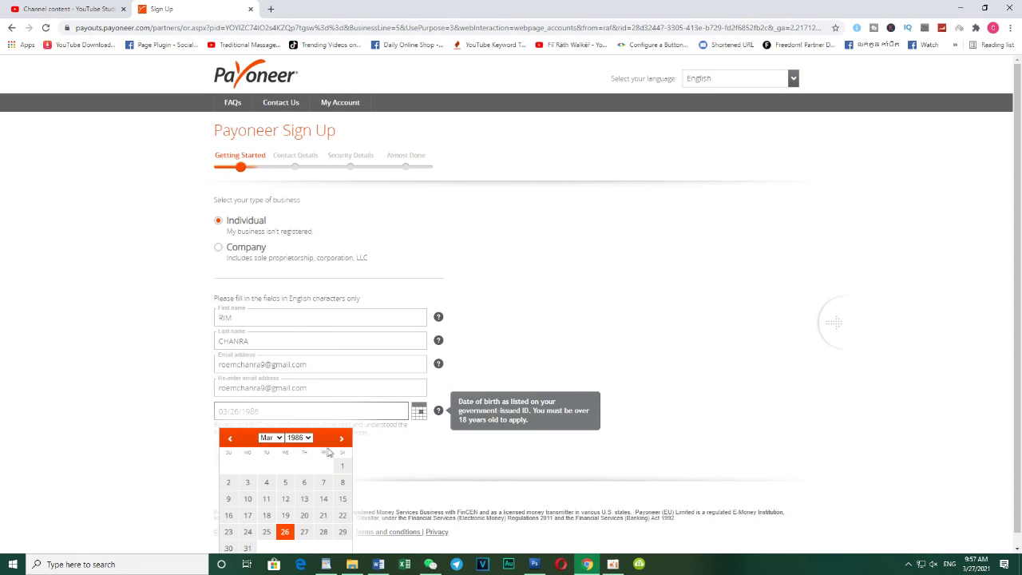
click(278, 439)
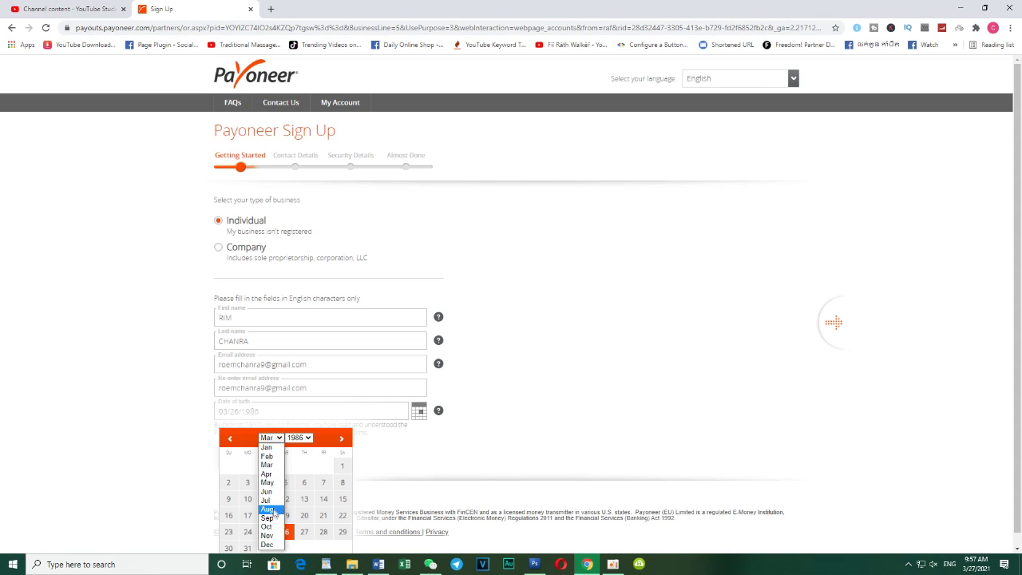
click(268, 518)
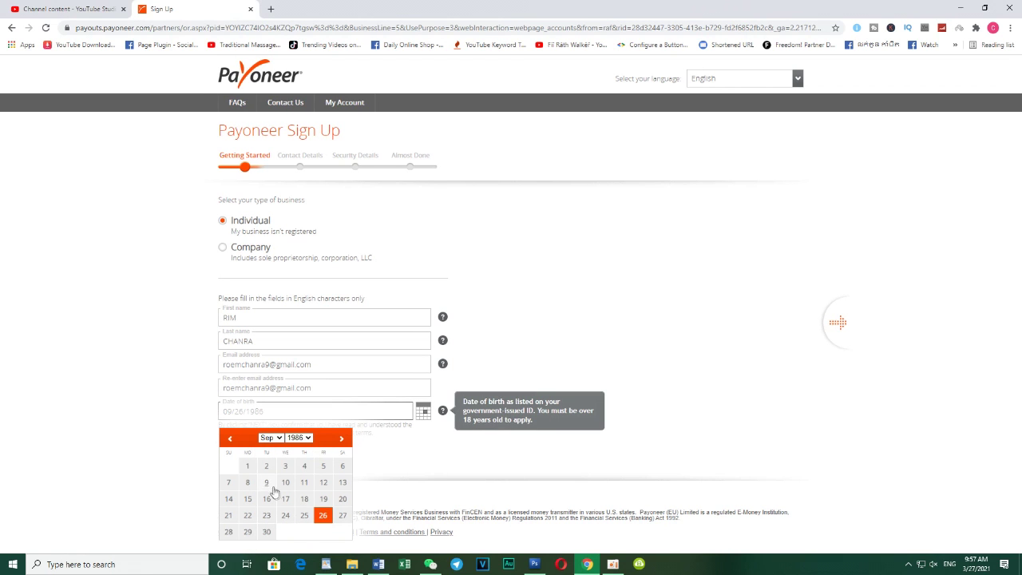
click(307, 439)
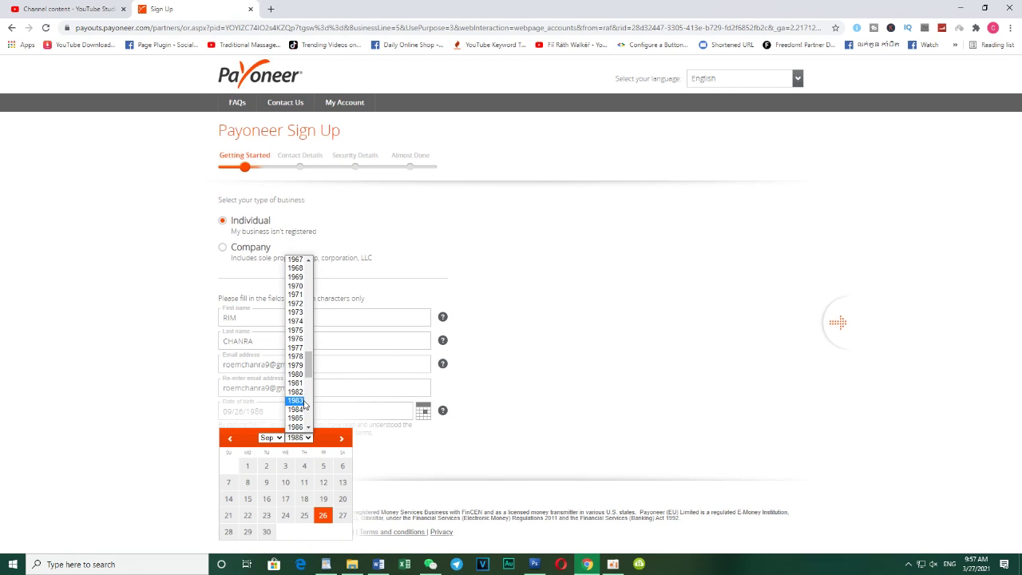
scroll(300, 364, down, 3)
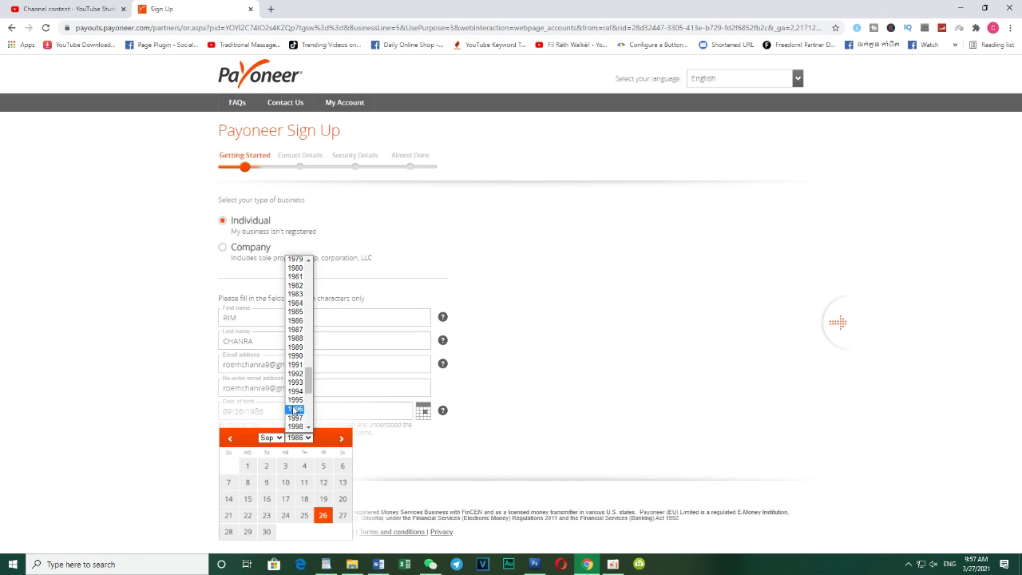
click(296, 356)
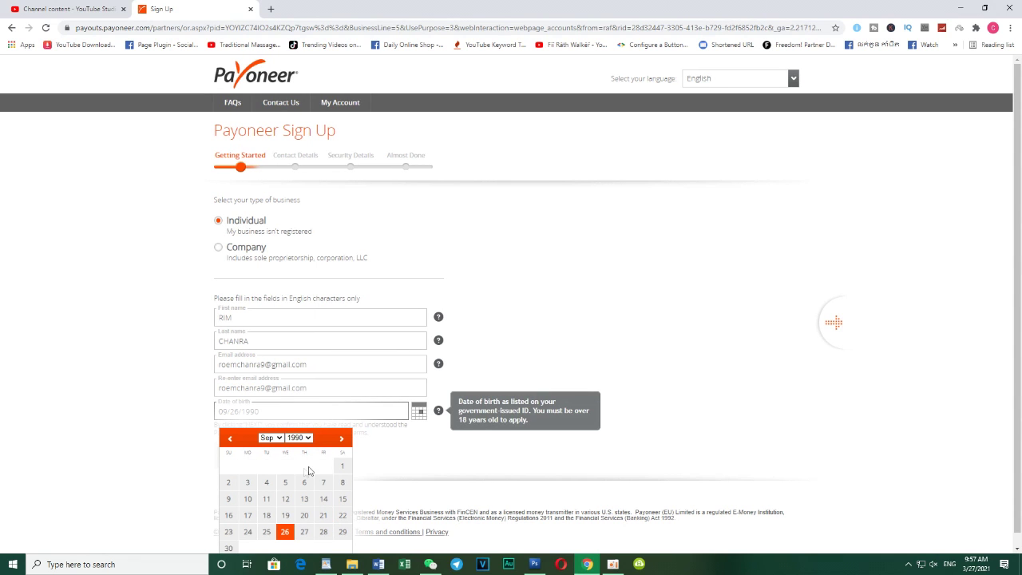
click(343, 498)
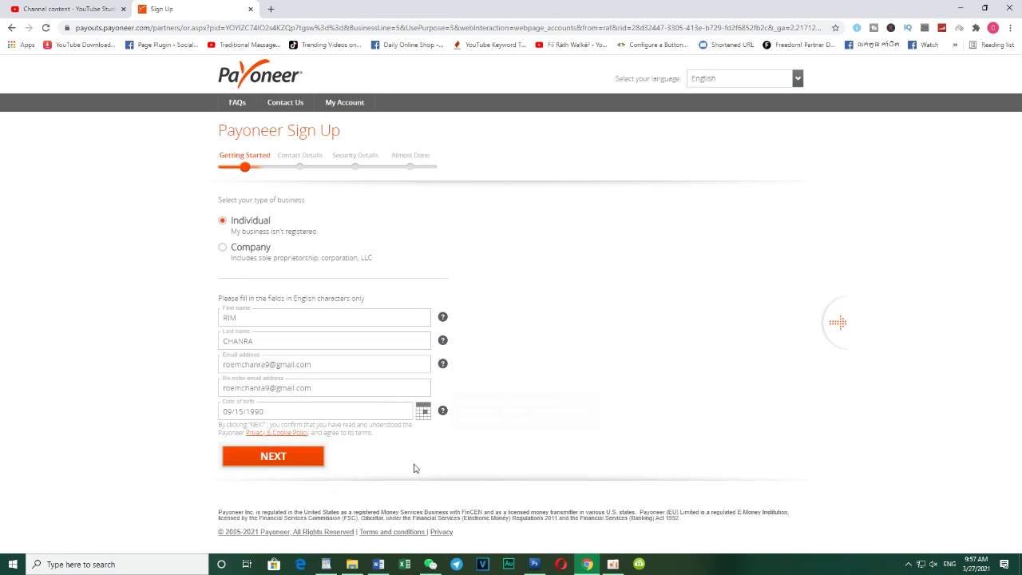
click(360, 412)
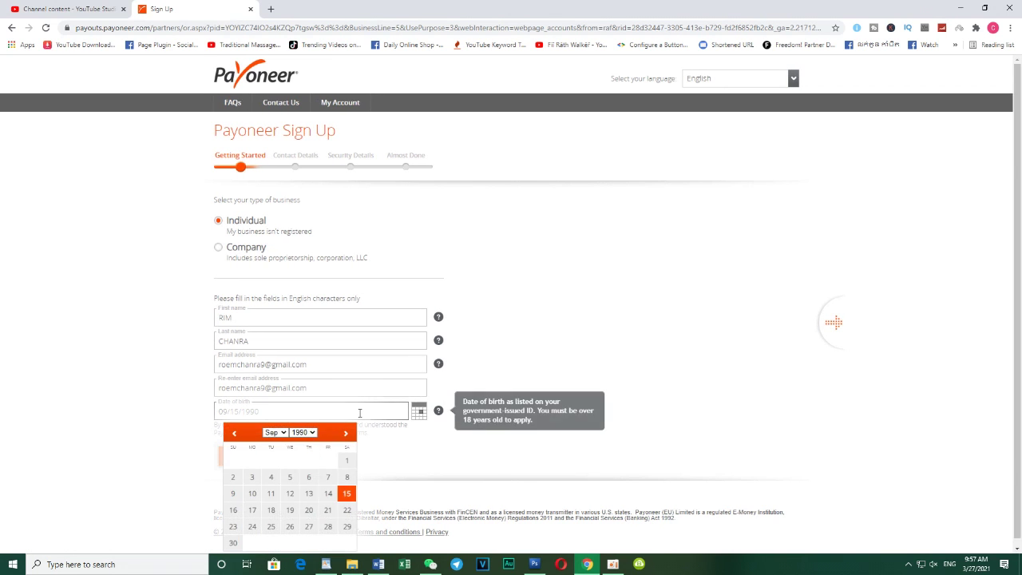
click(428, 453)
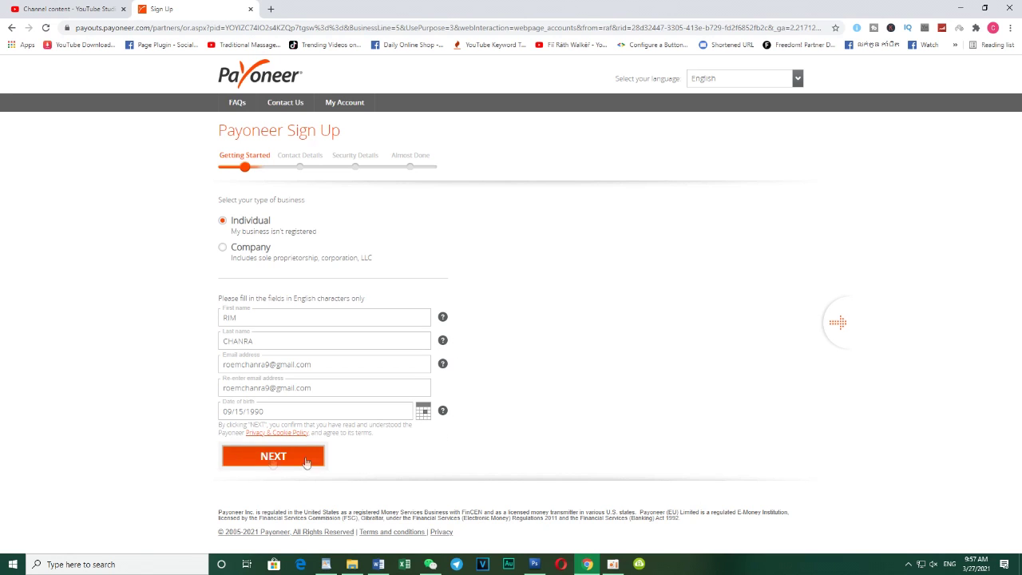
Continue to Contact Details and keep Cambodia as the country.
click(281, 455)
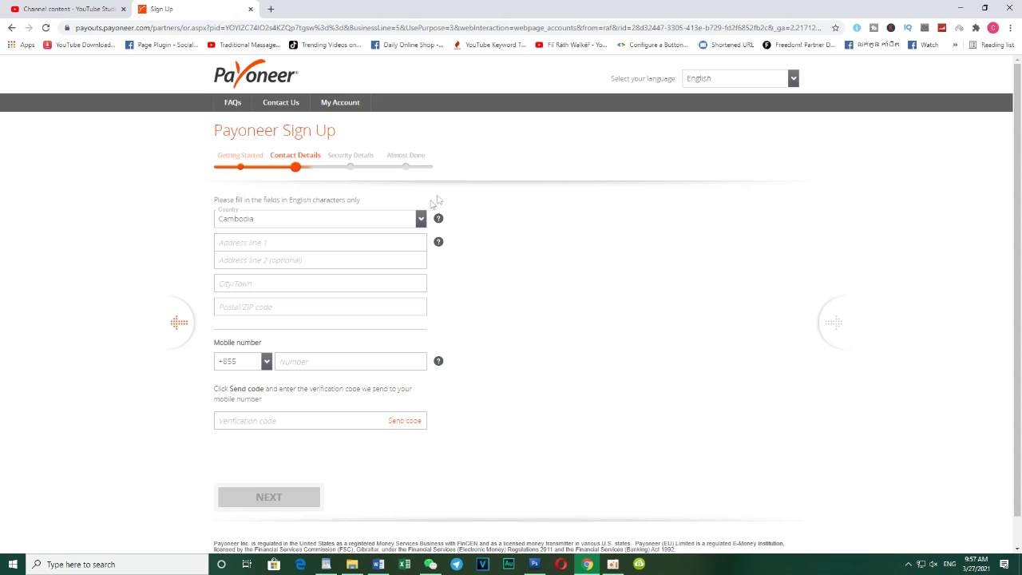
click(372, 223)
scroll(319, 336, up, 2)
click(246, 223)
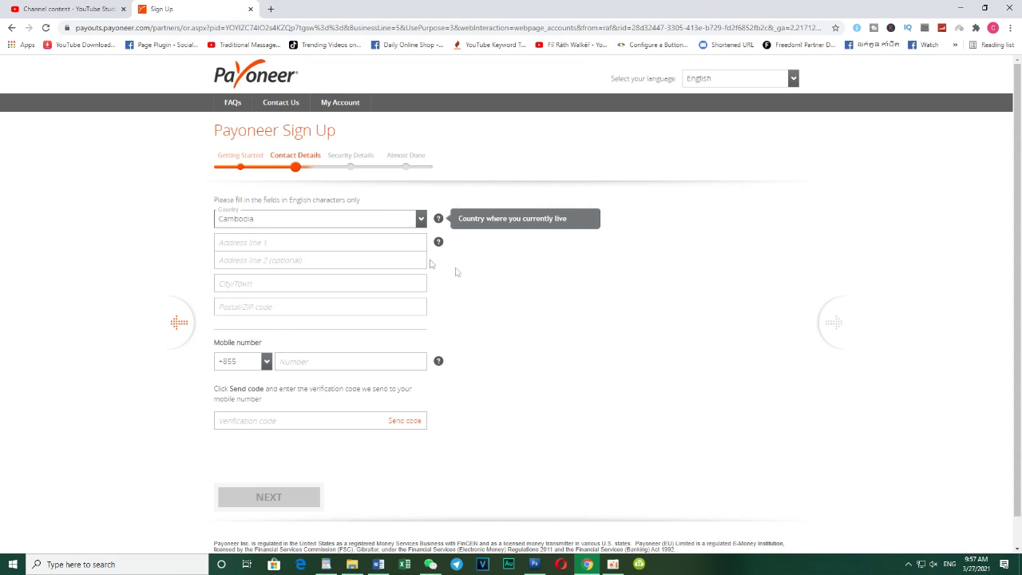
Autofill the address fields from the browser's saved address suggestion.
click(304, 242)
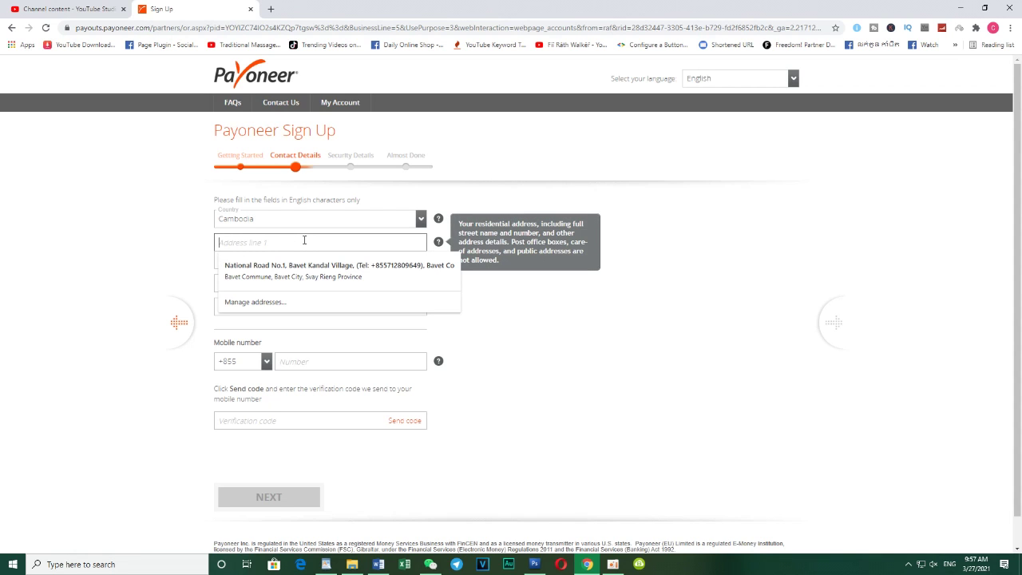
click(159, 231)
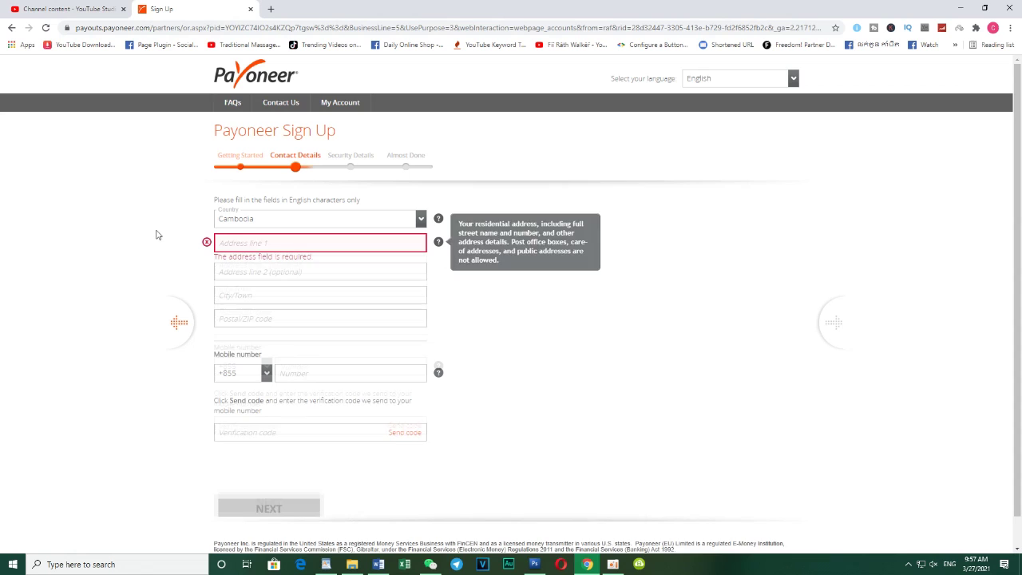
click(274, 243)
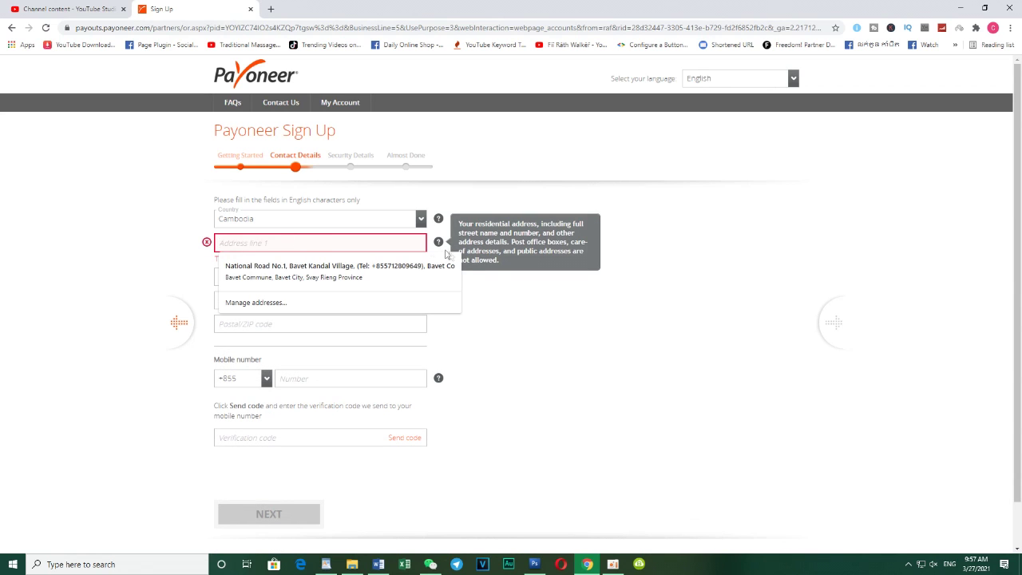
click(163, 232)
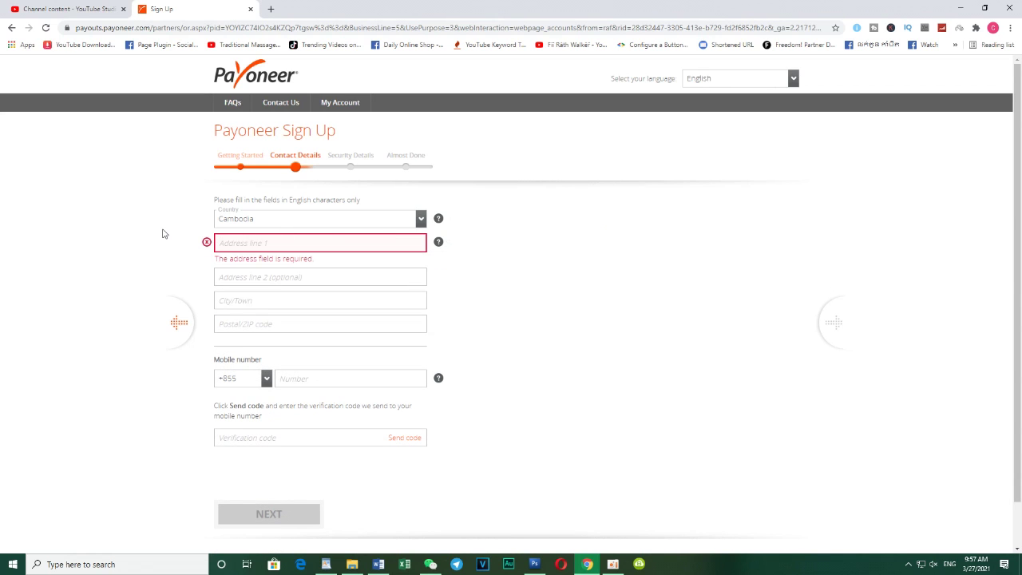
click(279, 243)
click(304, 265)
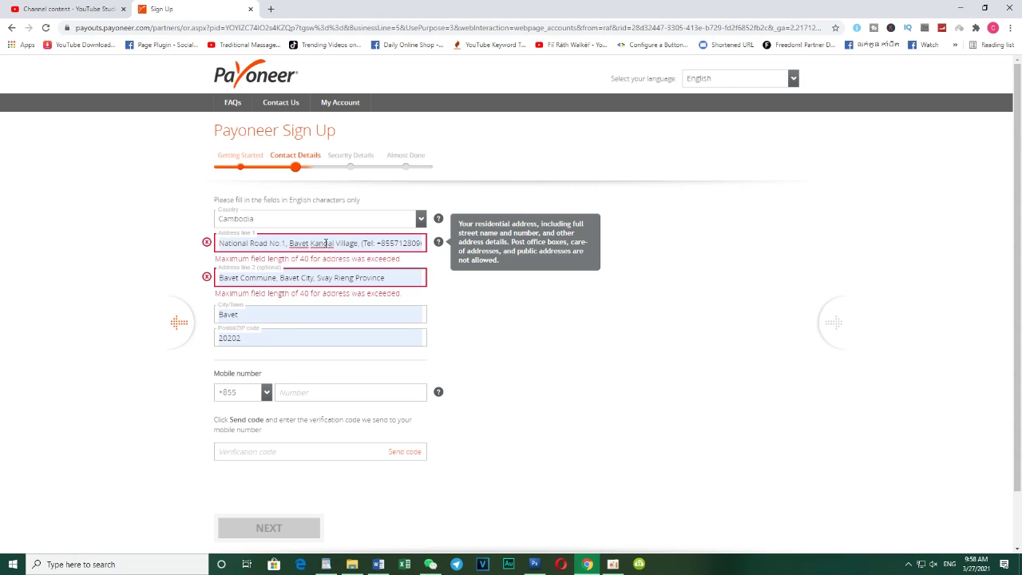
click(363, 244)
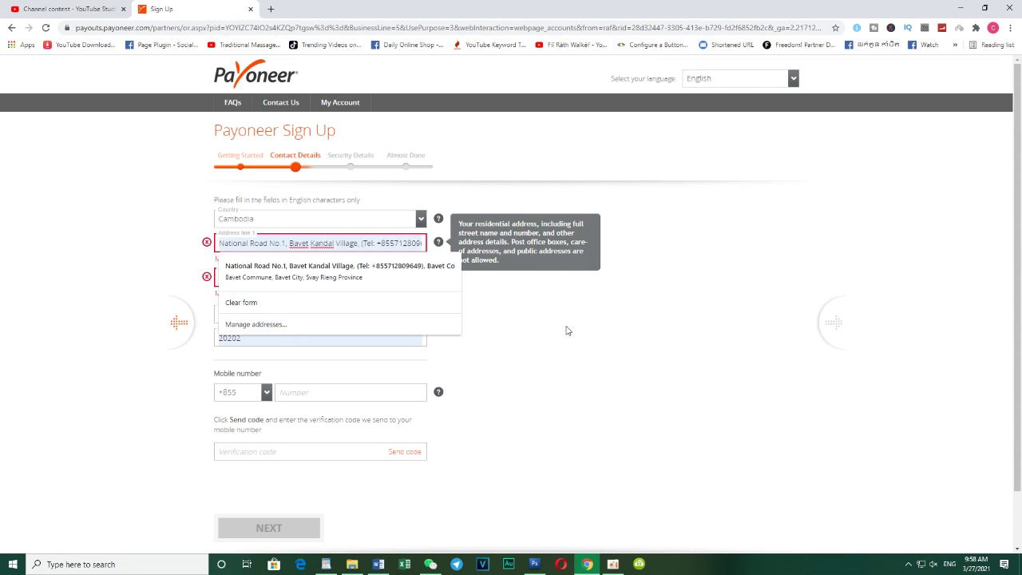
Clear both overlong address lines and re-accept the saved address suggestion.
click(274, 268)
click(248, 243)
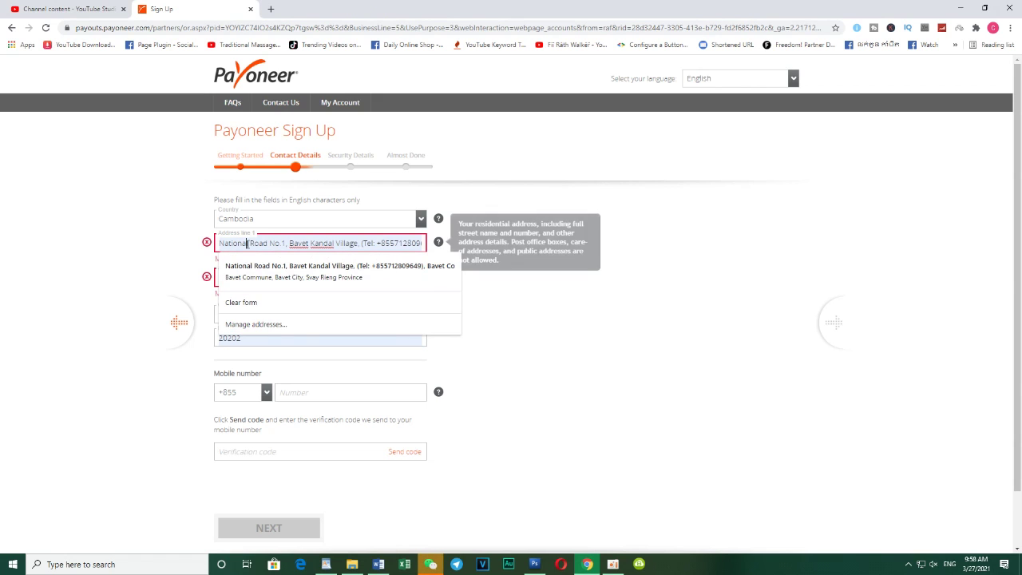
triple_click(303, 244)
key(BackSpace)
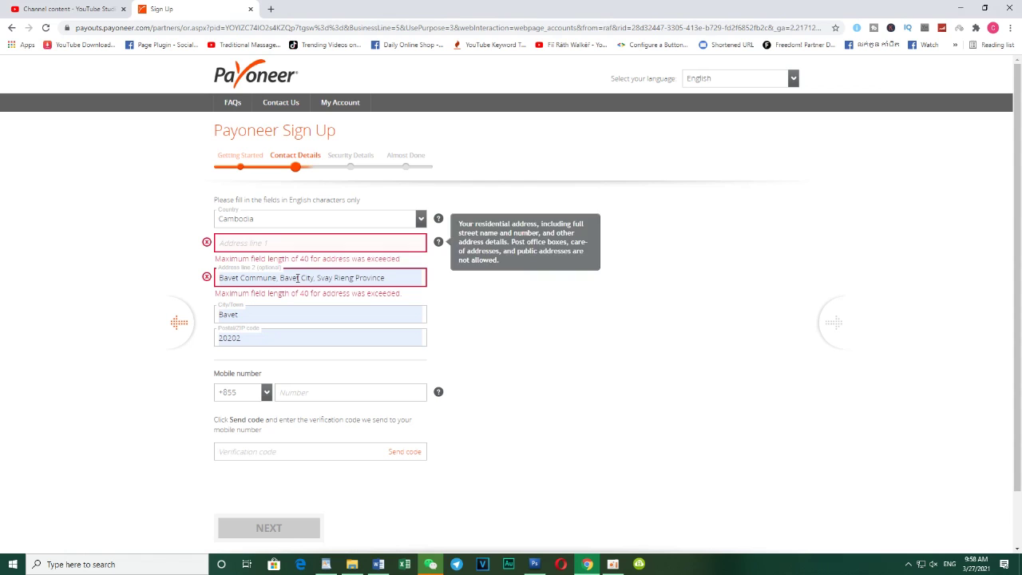
click(298, 278)
triple_click(297, 278)
key(BackSpace)
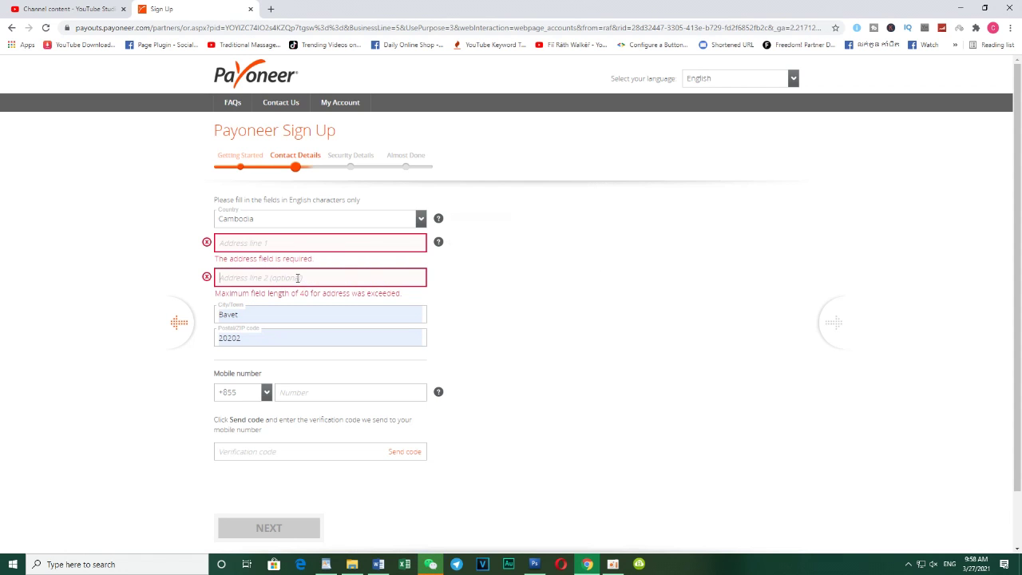
click(294, 244)
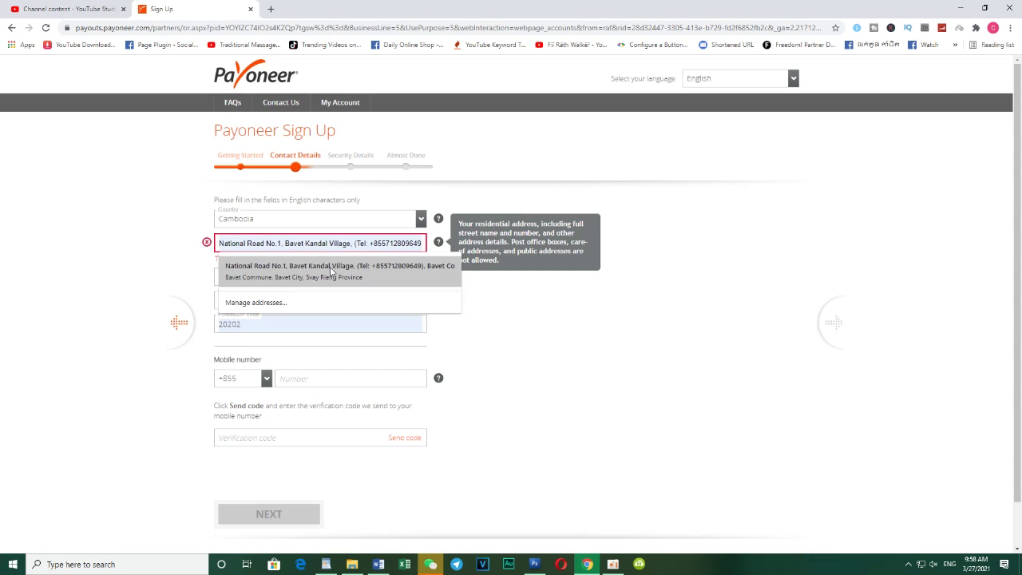
click(332, 272)
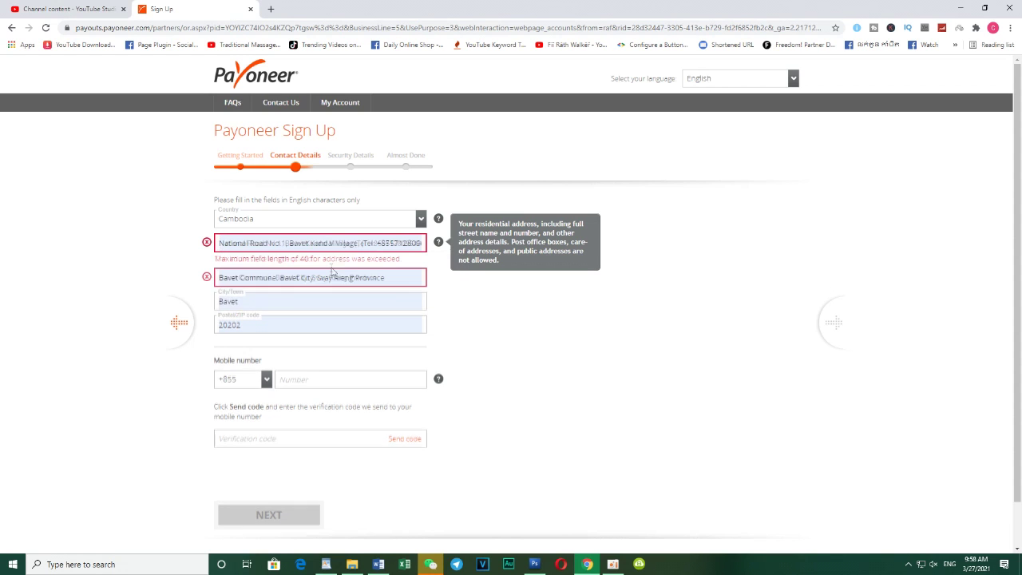
Try trimming the phone number from address line 1, then clear both address lines again.
click(361, 244)
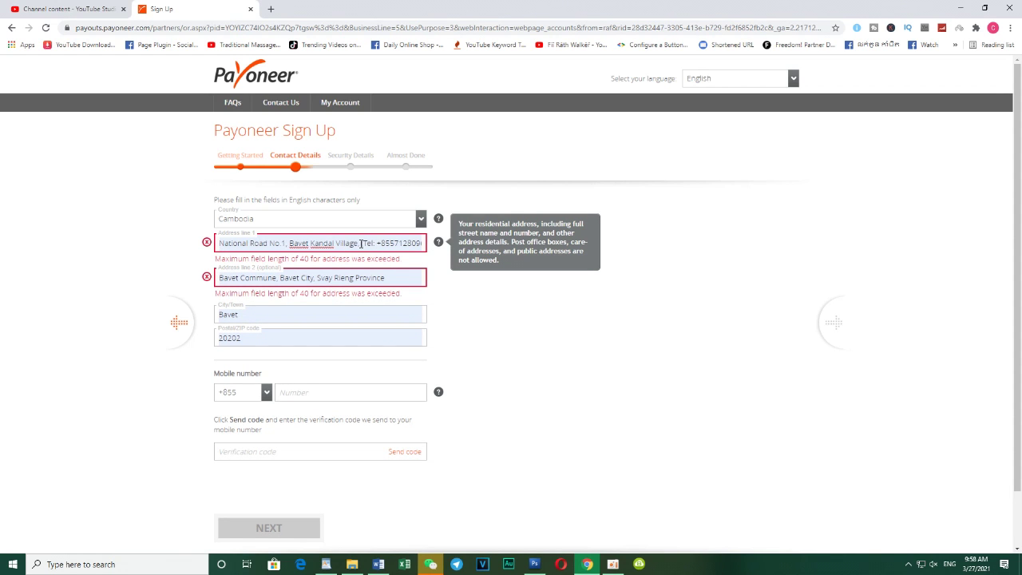
drag(387, 243, 431, 247)
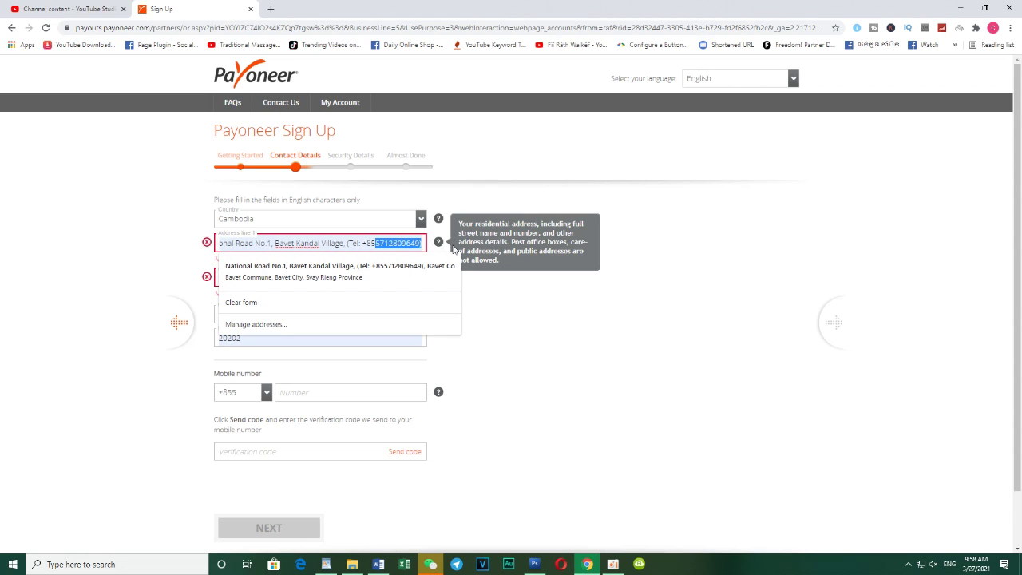
click(343, 244)
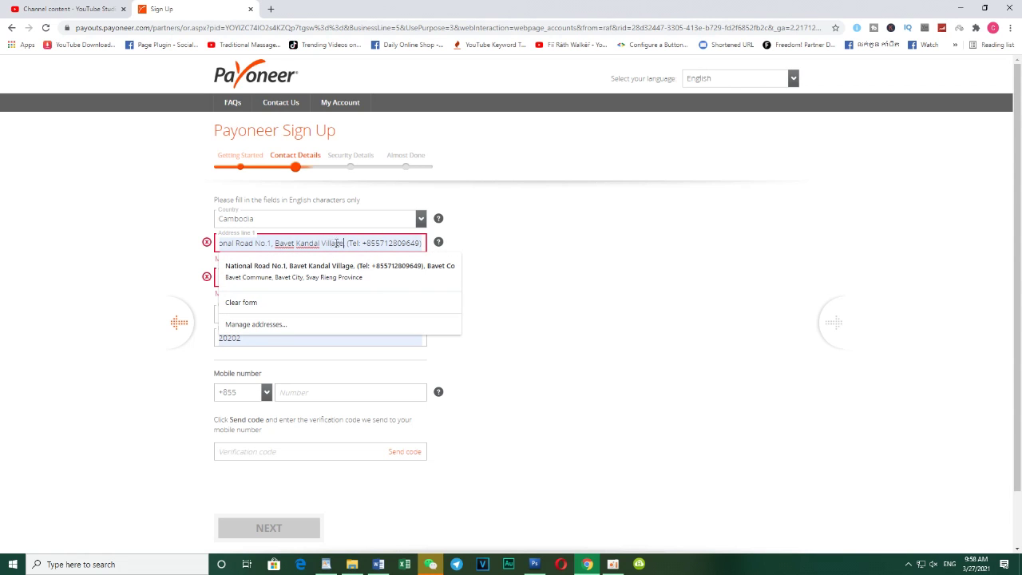
drag(347, 242, 432, 253)
click(432, 257)
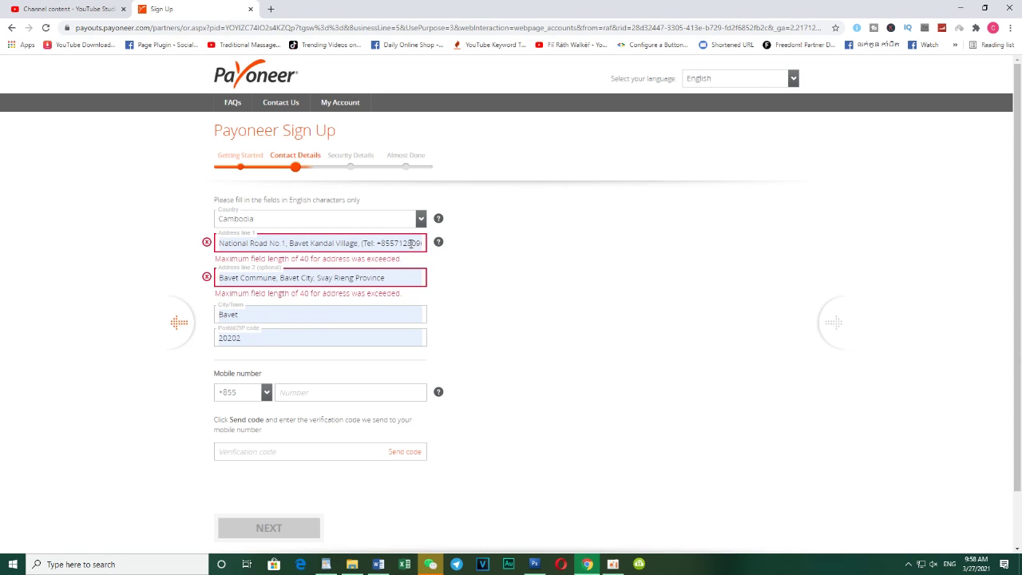
click(411, 243)
click(289, 246)
key(ctrl+a)
key(BackSpace)
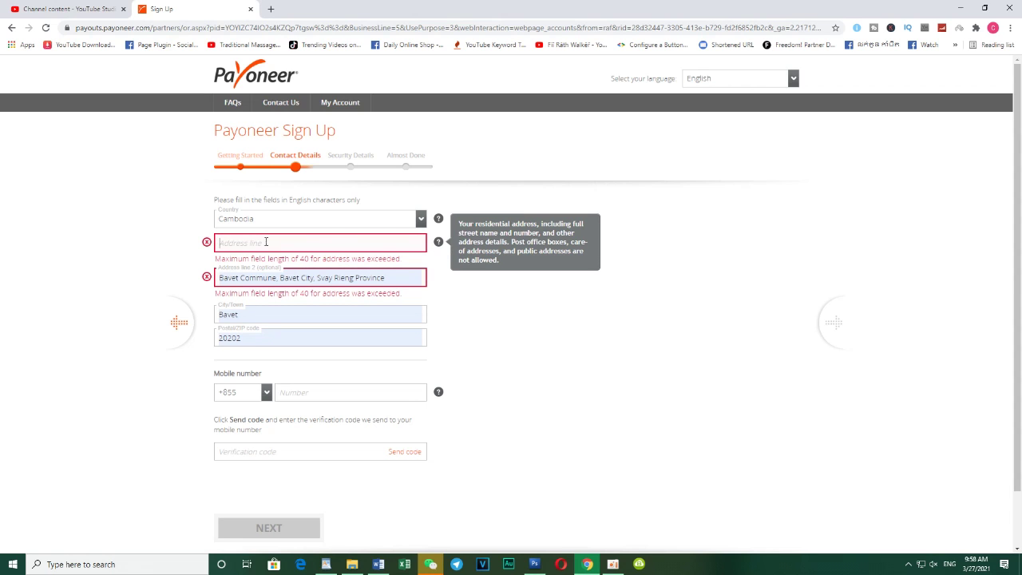
click(275, 278)
key(ctrl+a)
key(BackSpace)
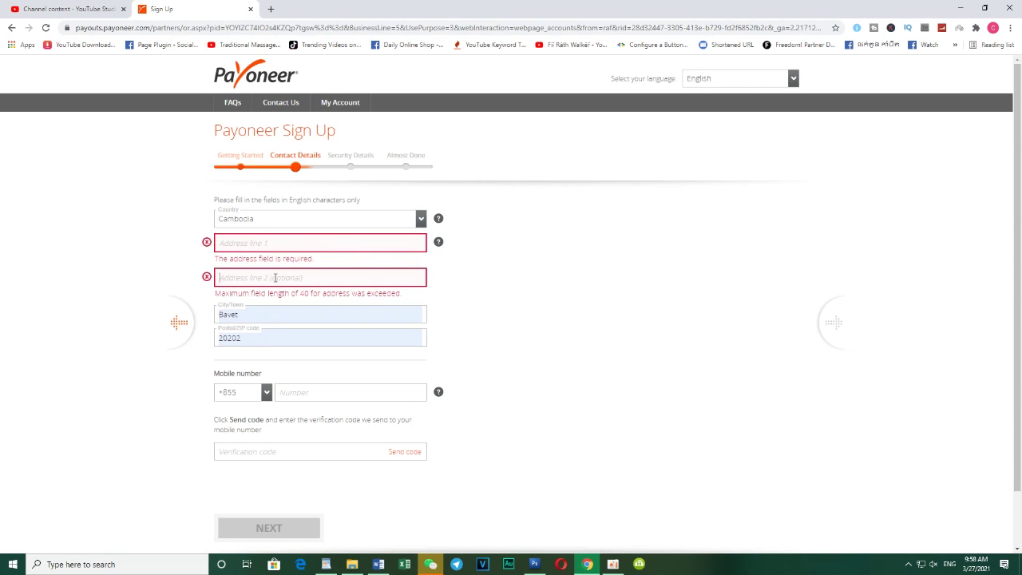
Retype address line 1 as just the street and village, autofilling City Bavet and postal code 20202.
click(276, 242)
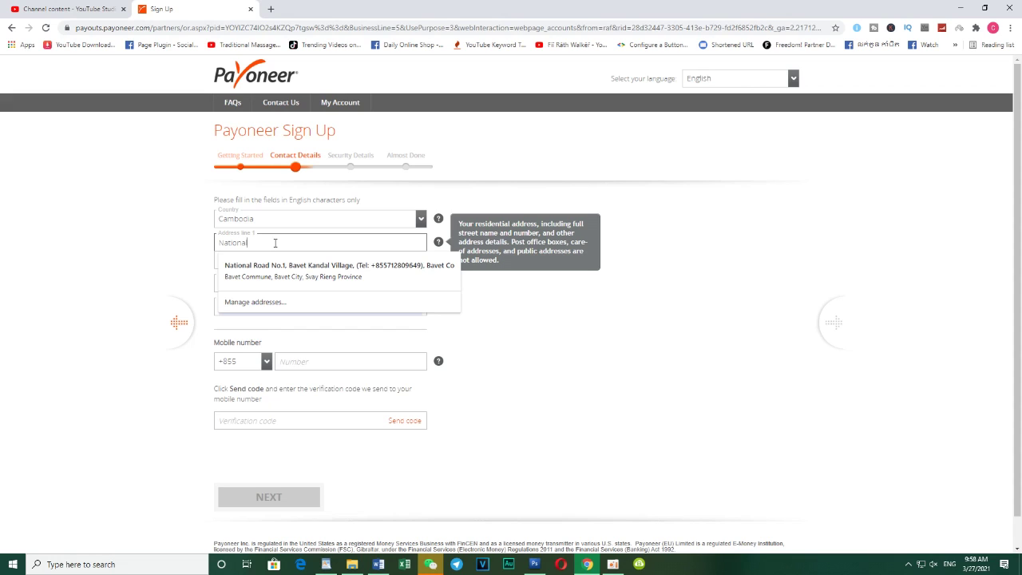
key(Down)
key(Return)
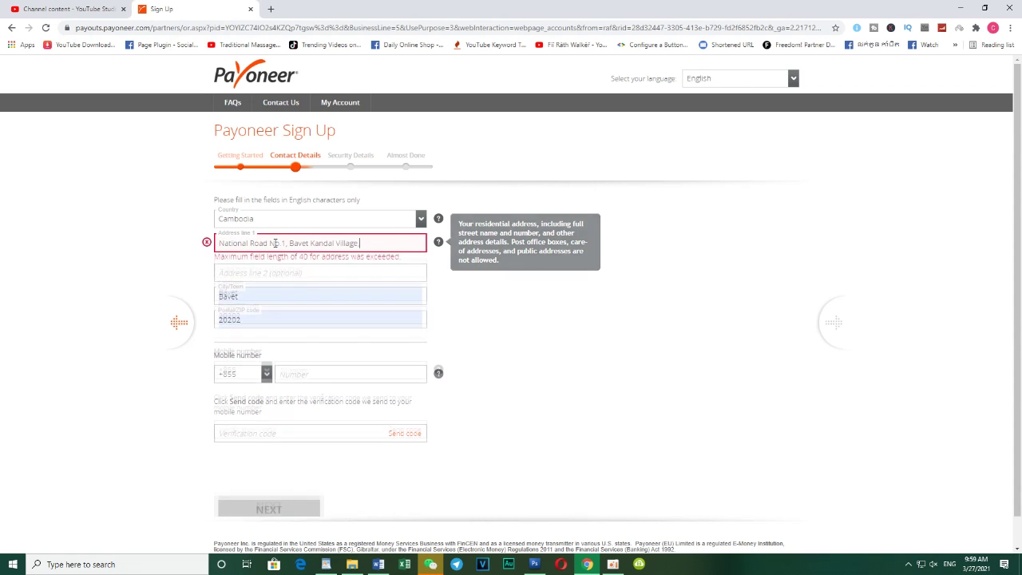
click(275, 242)
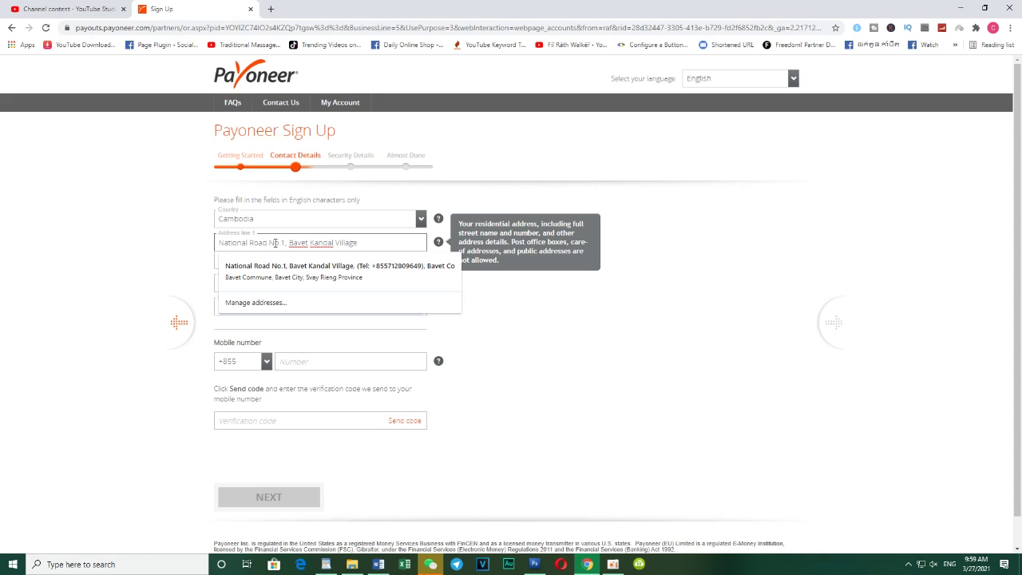
key(Down)
key(Return)
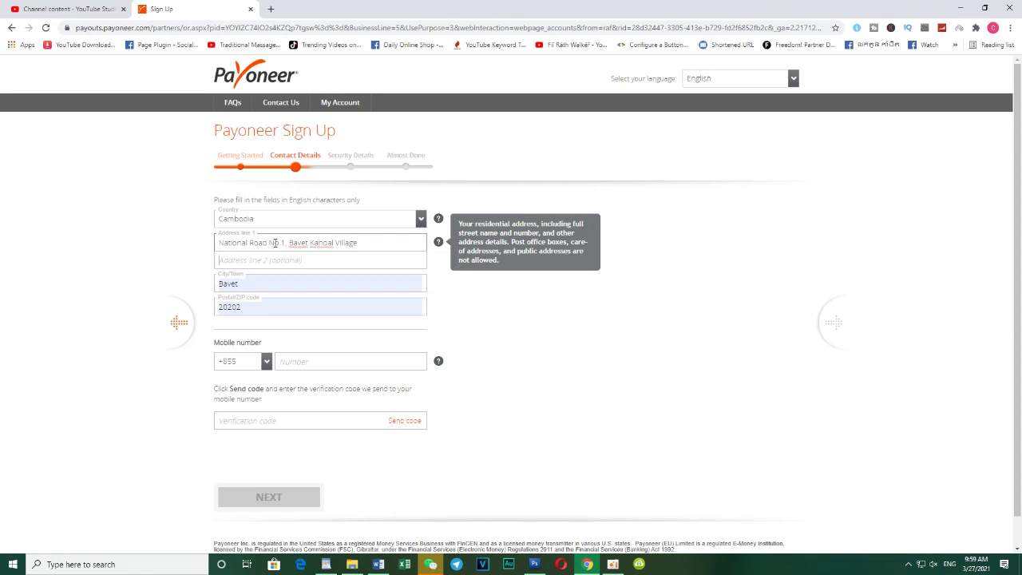
key(Tab)
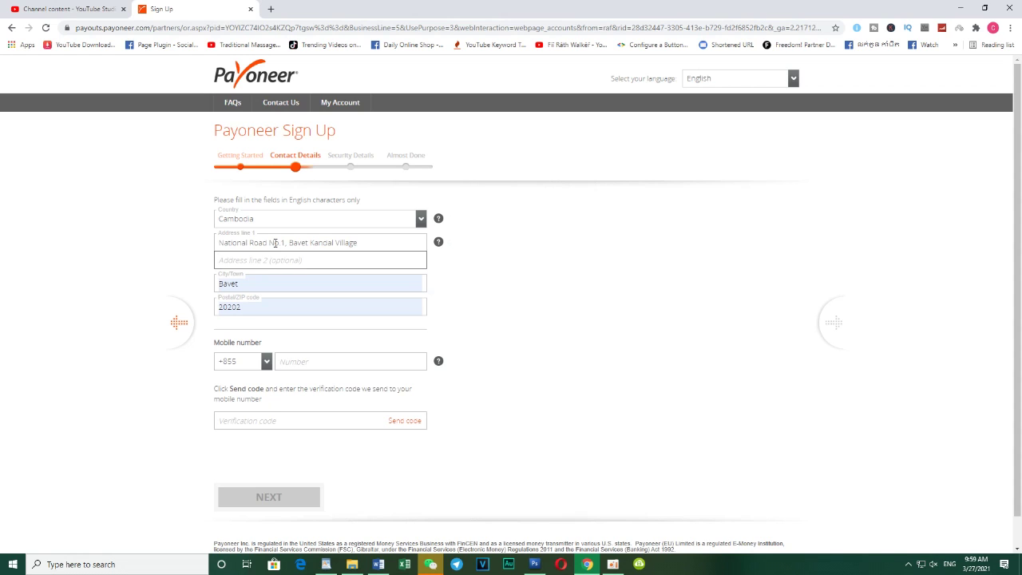
Remove stray characters from the end of address line 1.
click(297, 241)
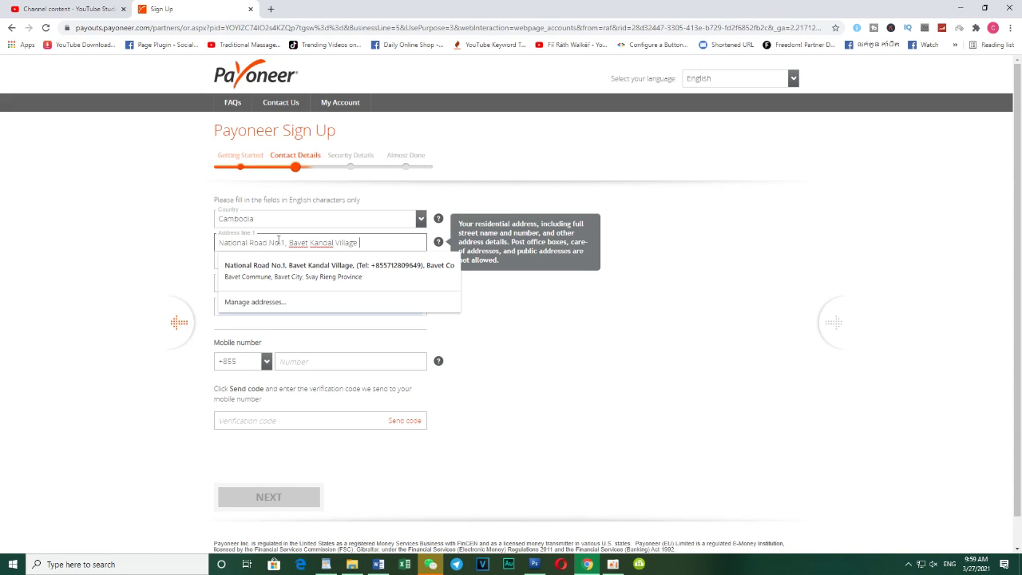
text(V)
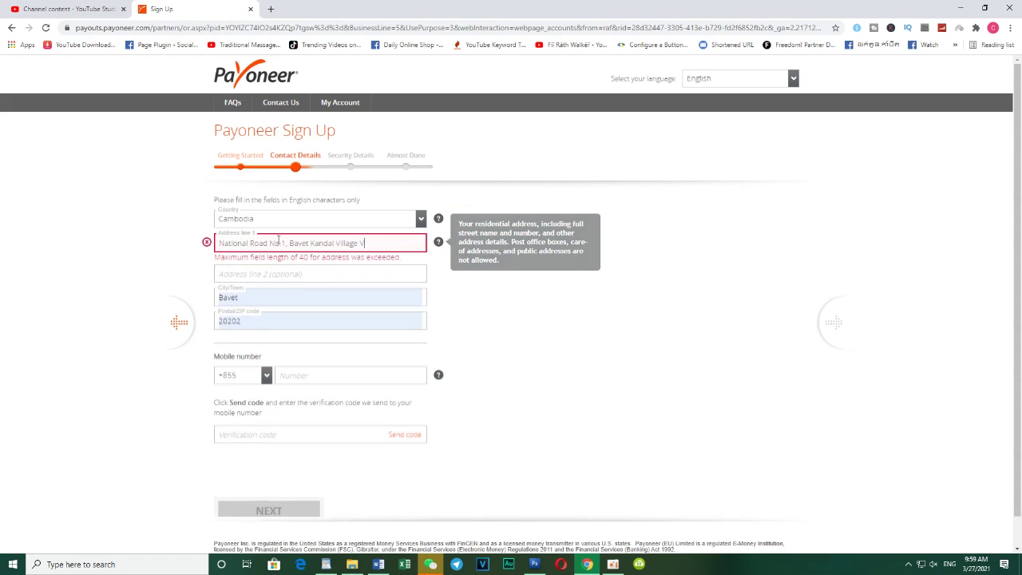
key(BackSpace)
key(BackSpace)
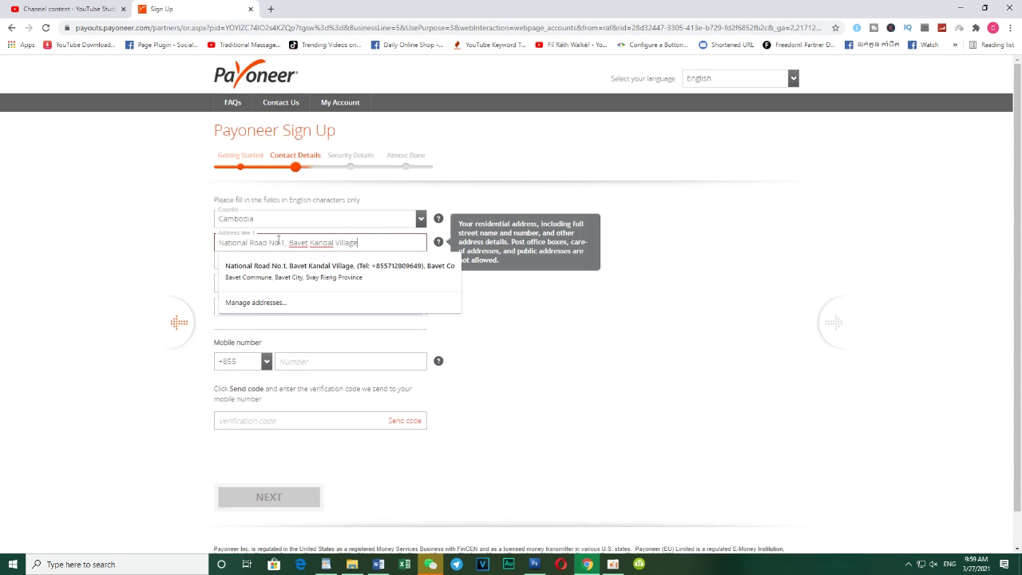
text(Ba)
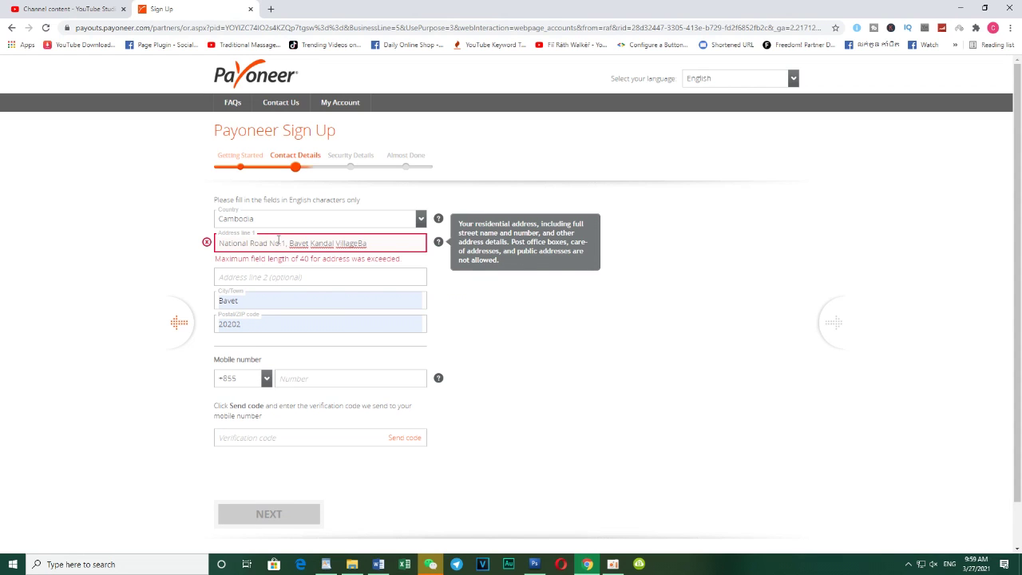
key(BackSpace)
key(BackSpace)
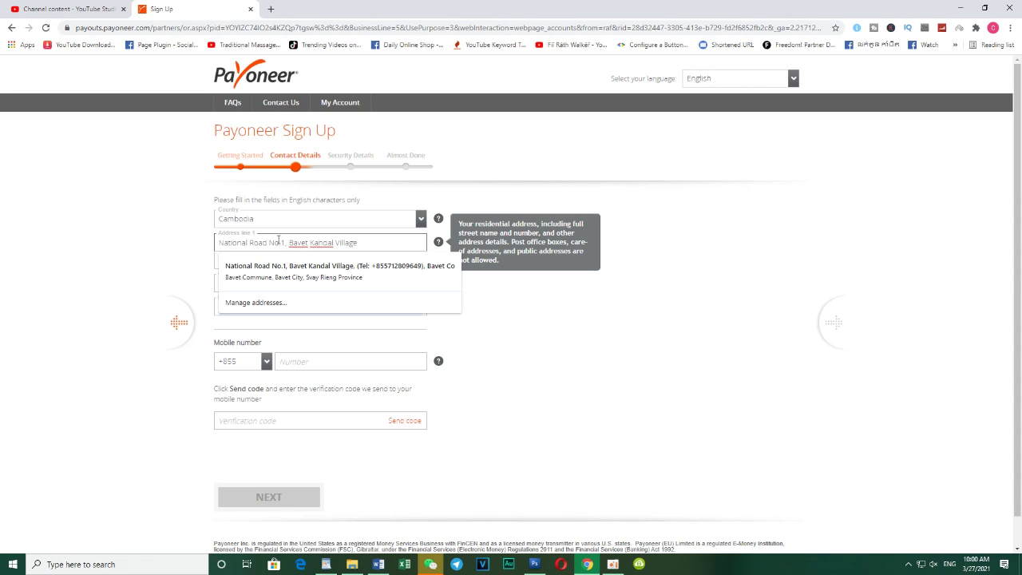
Enter Bavet Commune as the second address line and move through City and postal code.
key(Down)
key(Return)
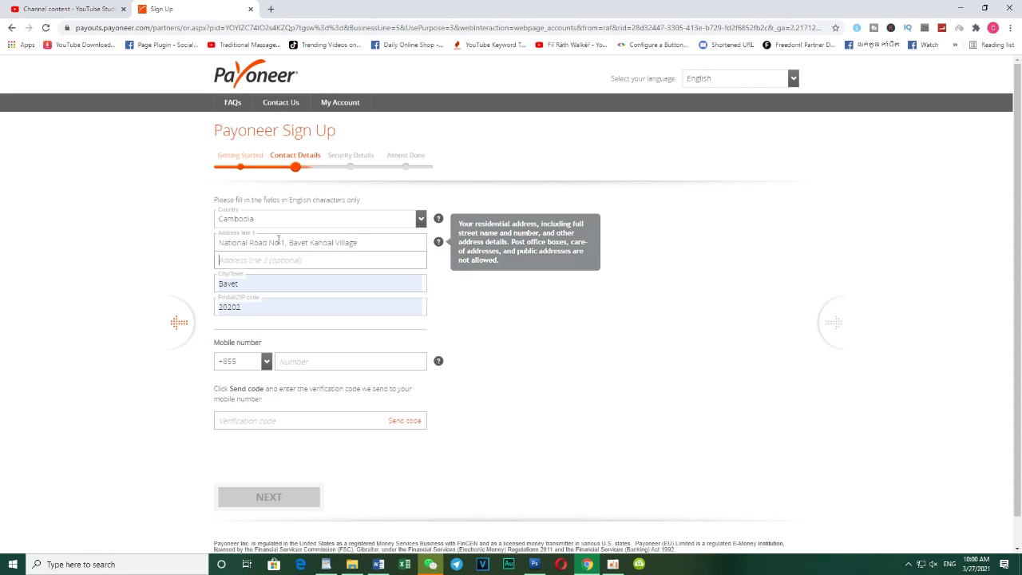
text(Bav)
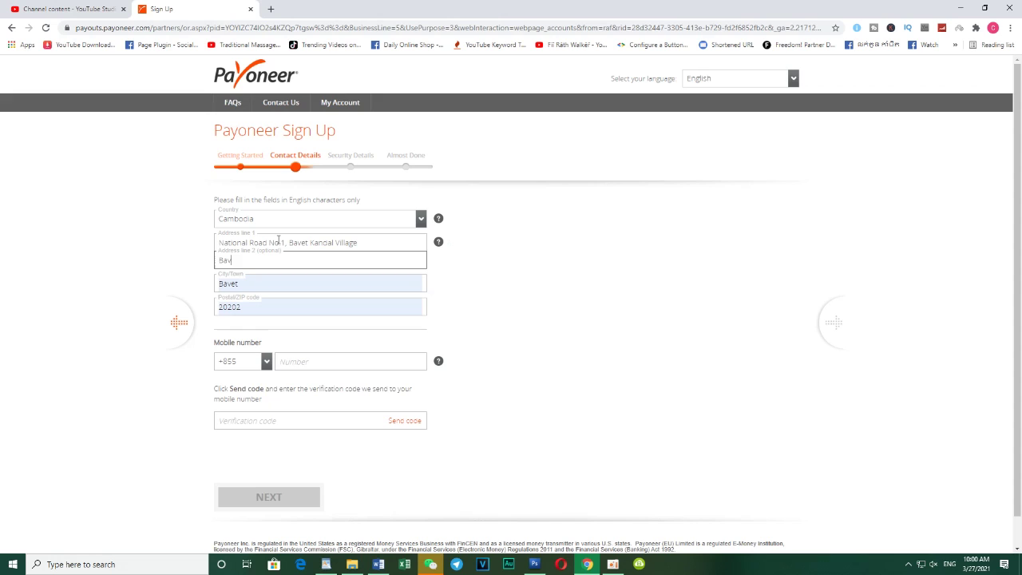
text(et Commune)
text(+8)
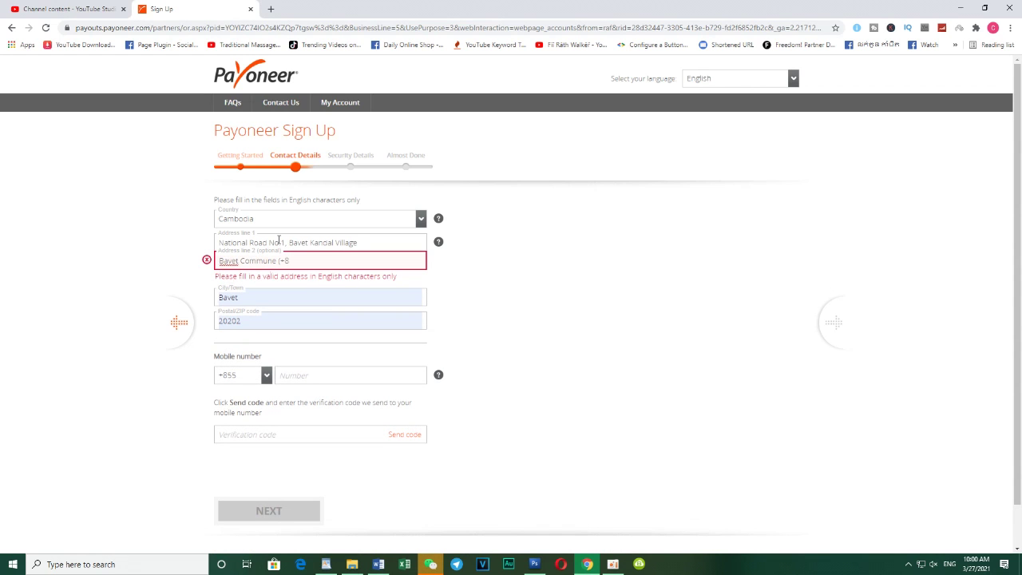
key(BackSpace)
key(BackSpace)
key(BackSpace)
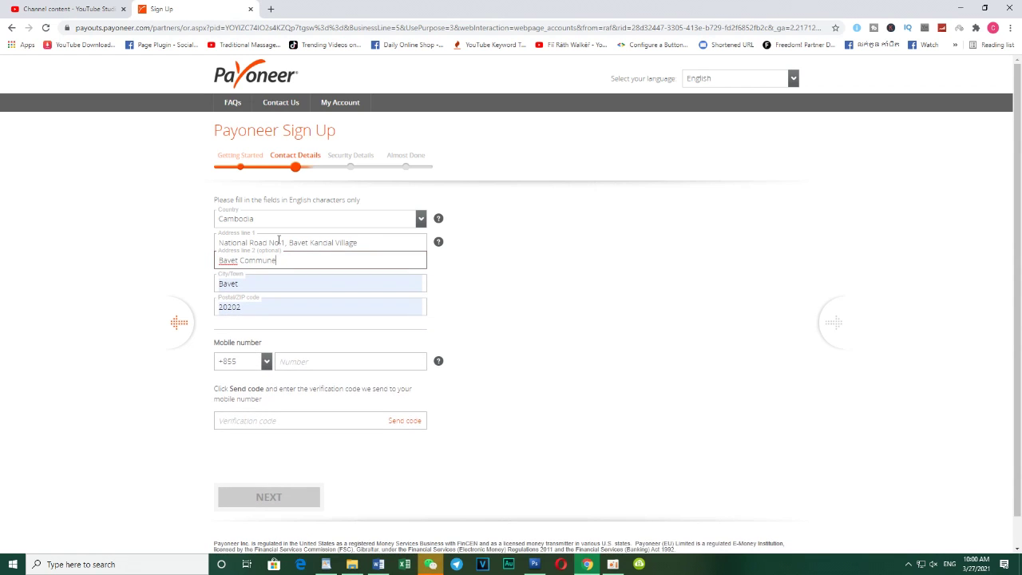
key(Tab)
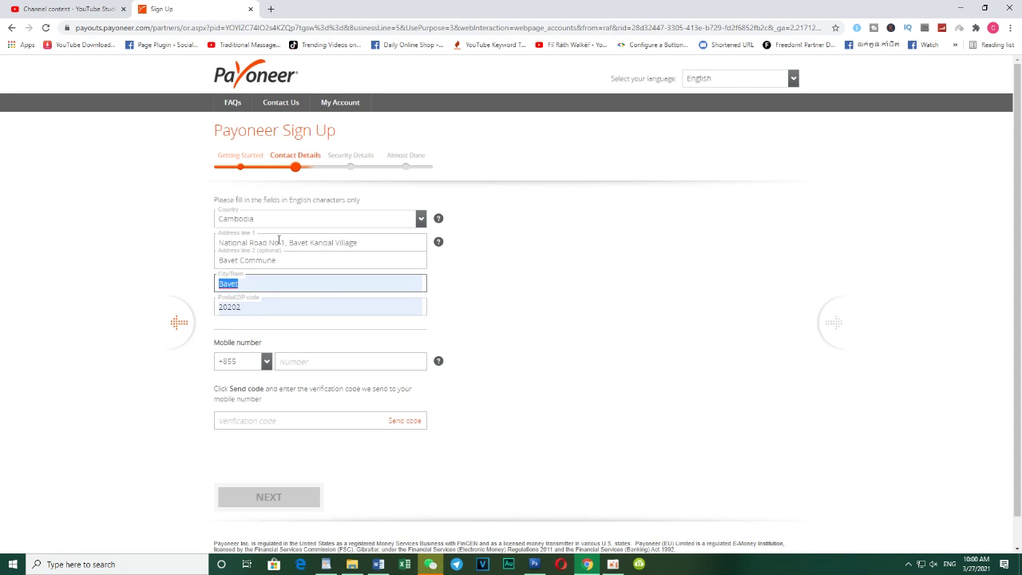
key(Tab)
key(Tab)
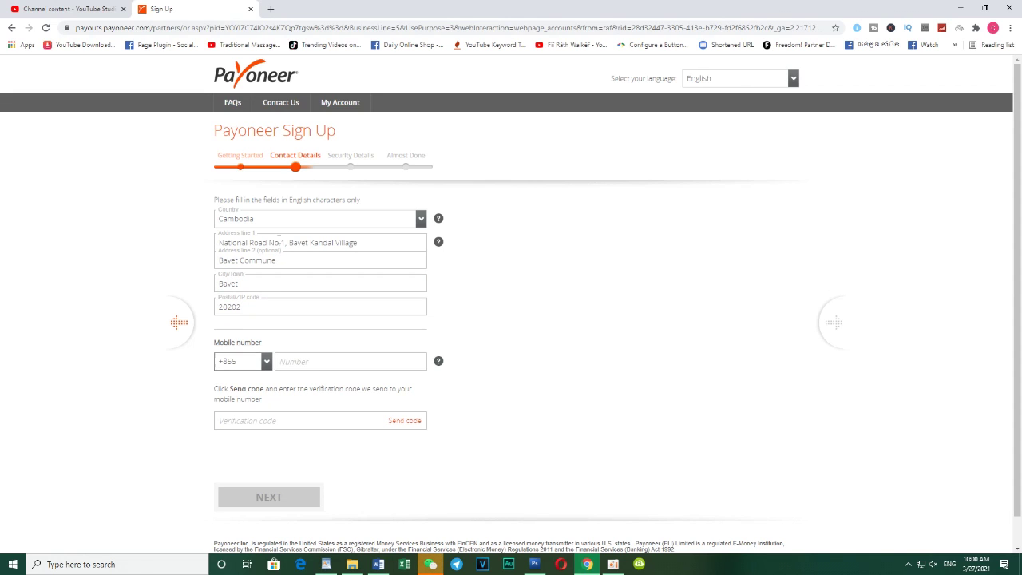
Check the City and first address line, then open a new browser tab.
click(244, 283)
click(244, 283)
click(245, 282)
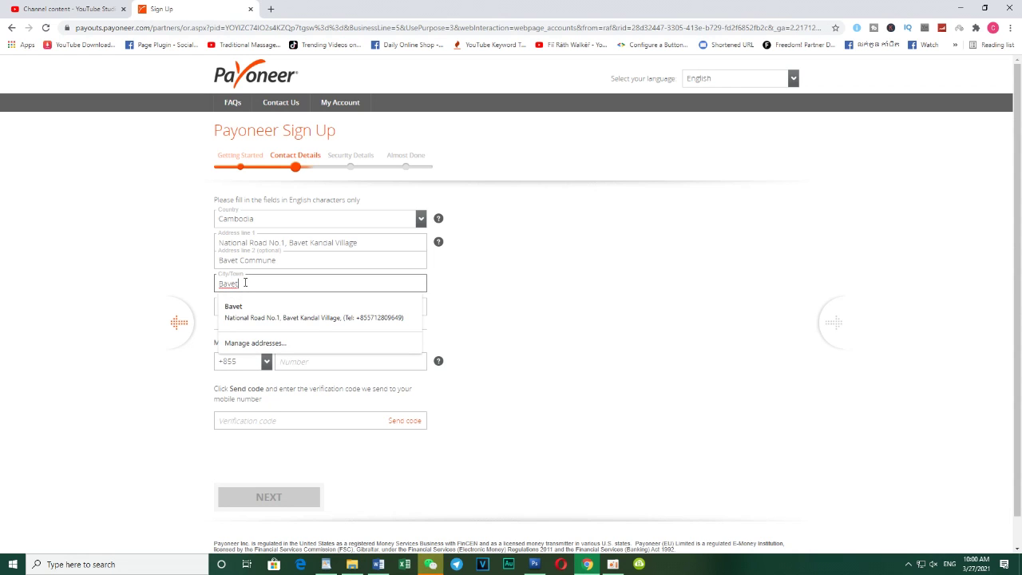
click(289, 242)
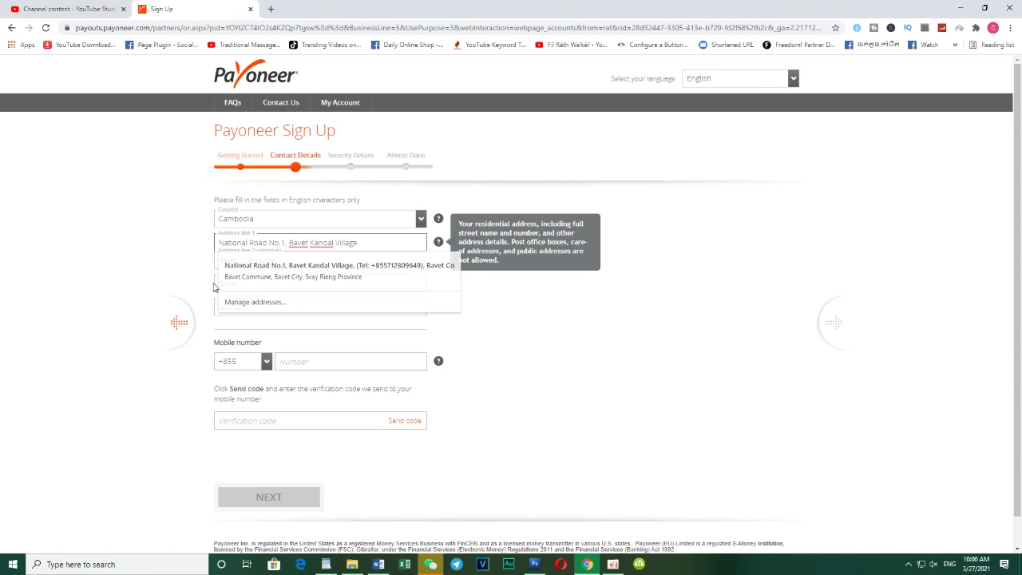
key(Tab)
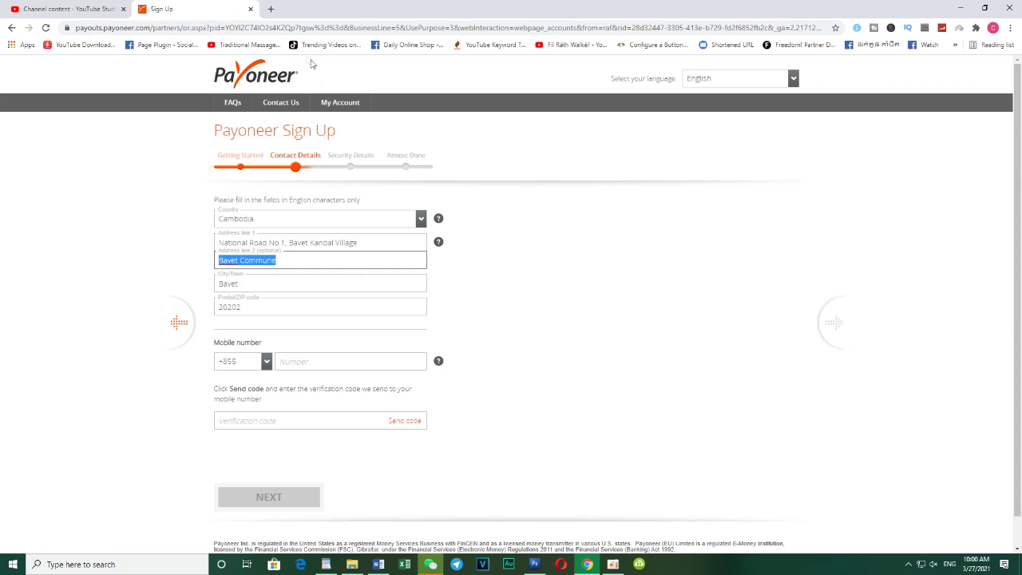
click(271, 8)
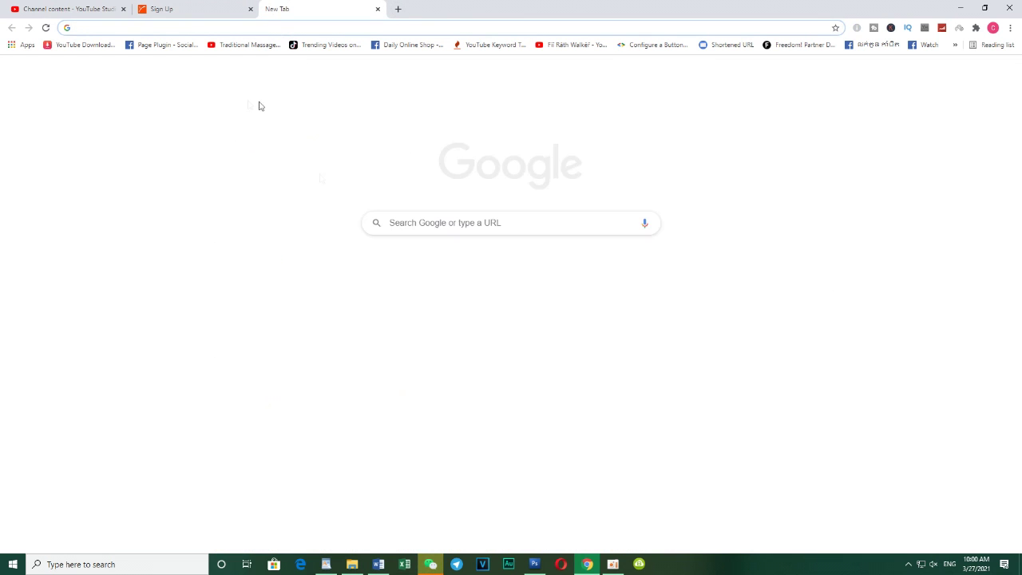
Search Google for the Bavet postal code and scroll through the results.
click(198, 8)
click(254, 307)
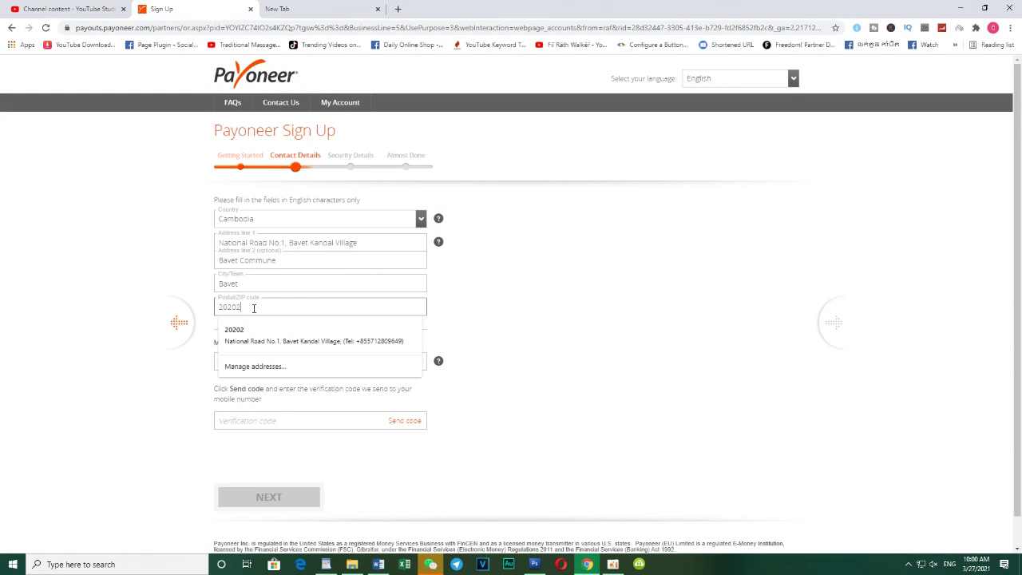
click(328, 9)
click(400, 217)
text(Ba)
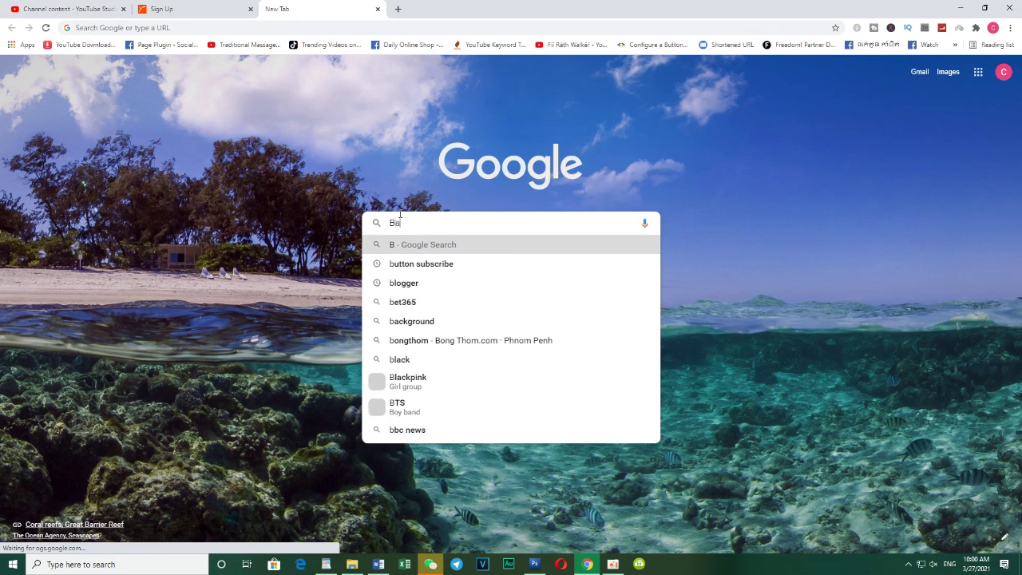
text(vet po)
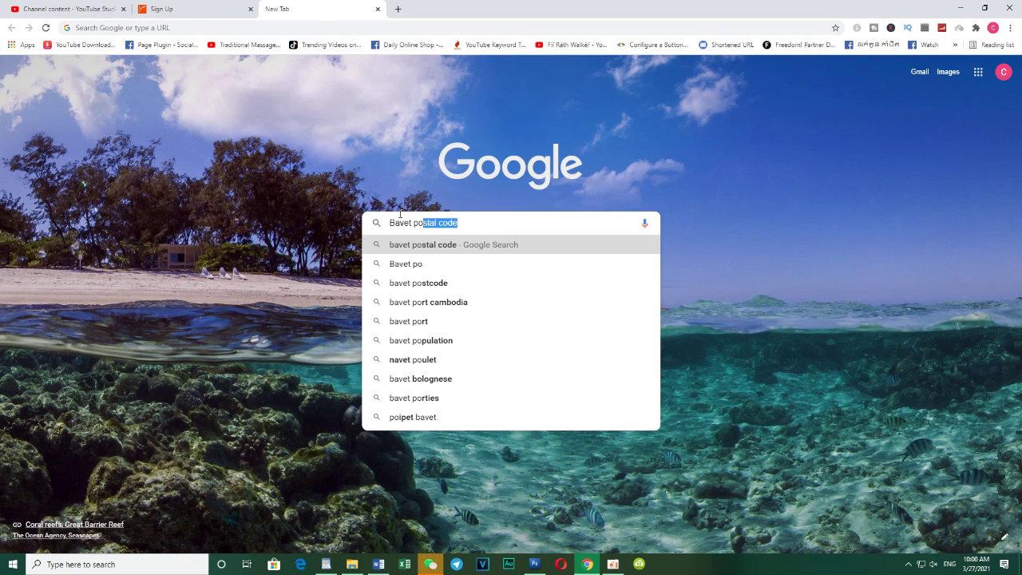
key(Return)
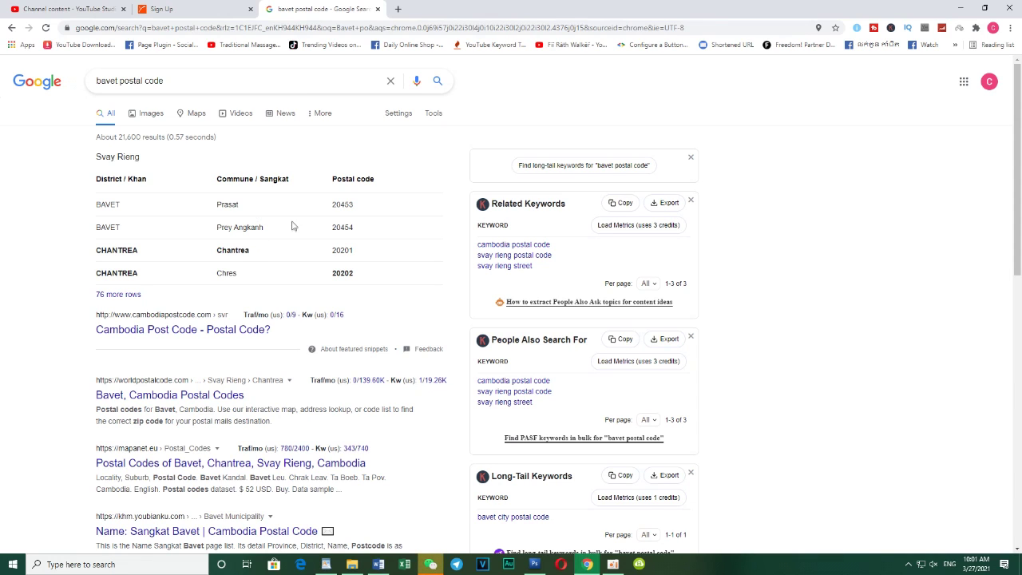
scroll(297, 288, down, 1)
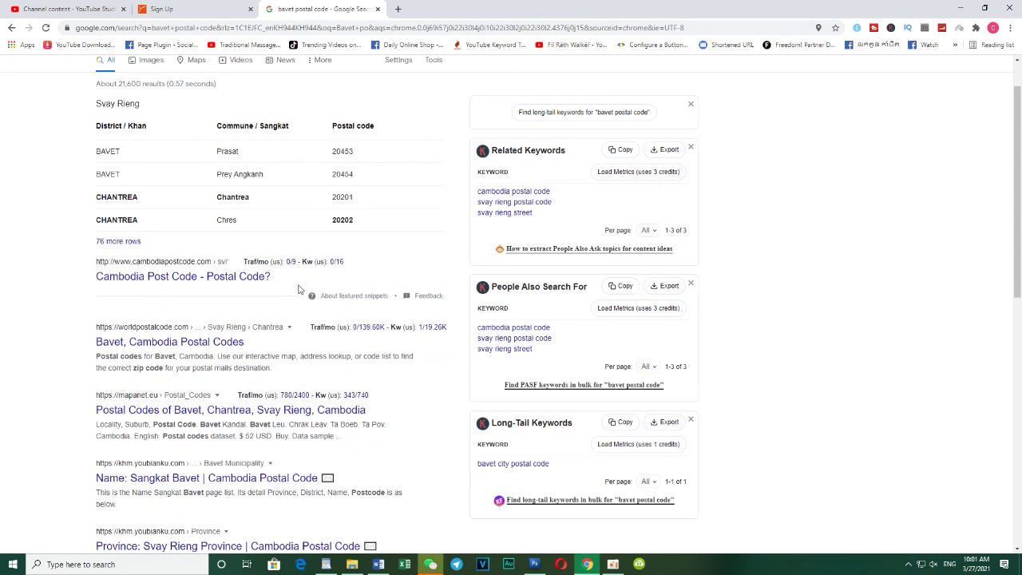
scroll(299, 290, down, 1)
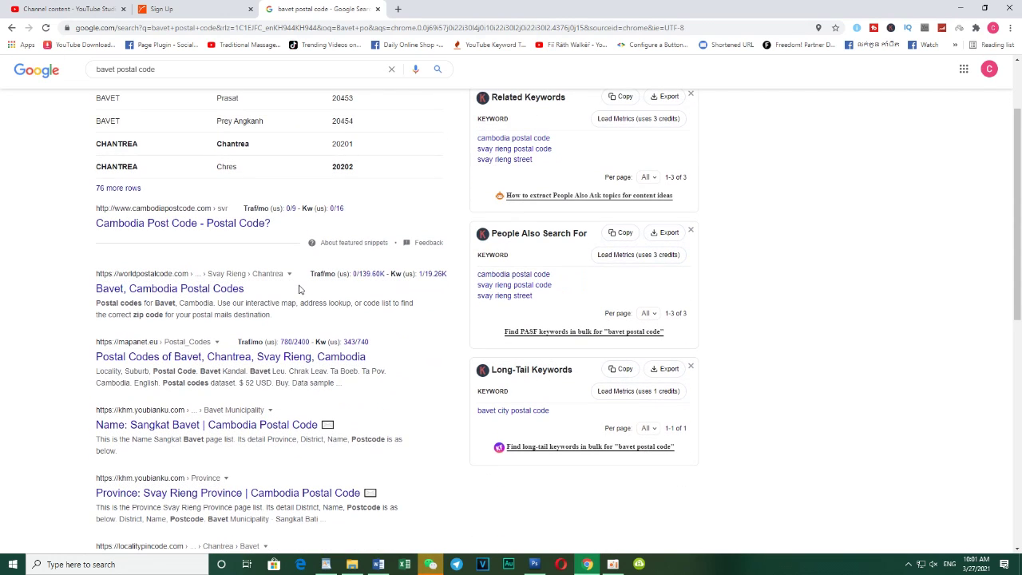
scroll(301, 289, up, 2)
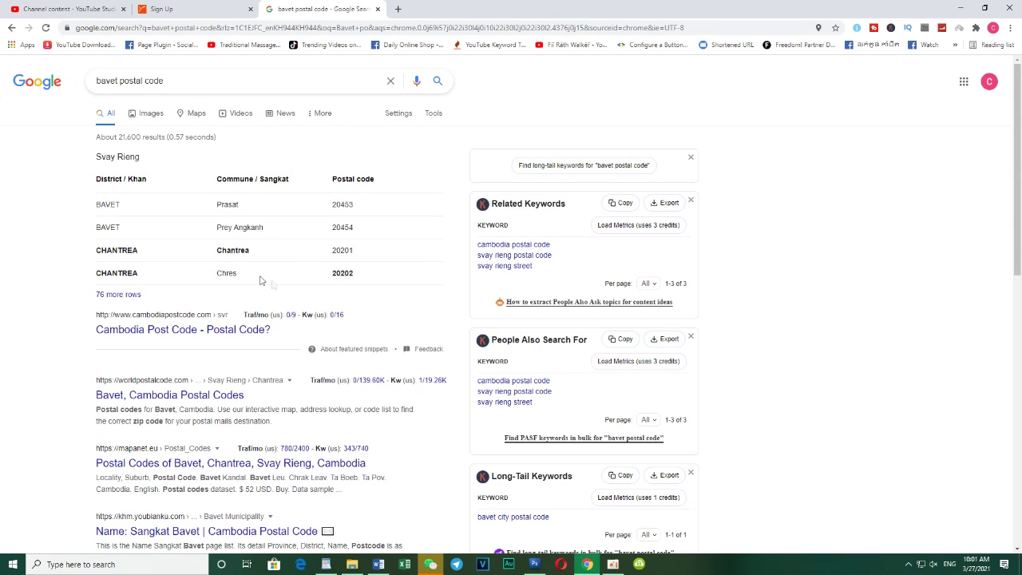
scroll(237, 280, down, 3)
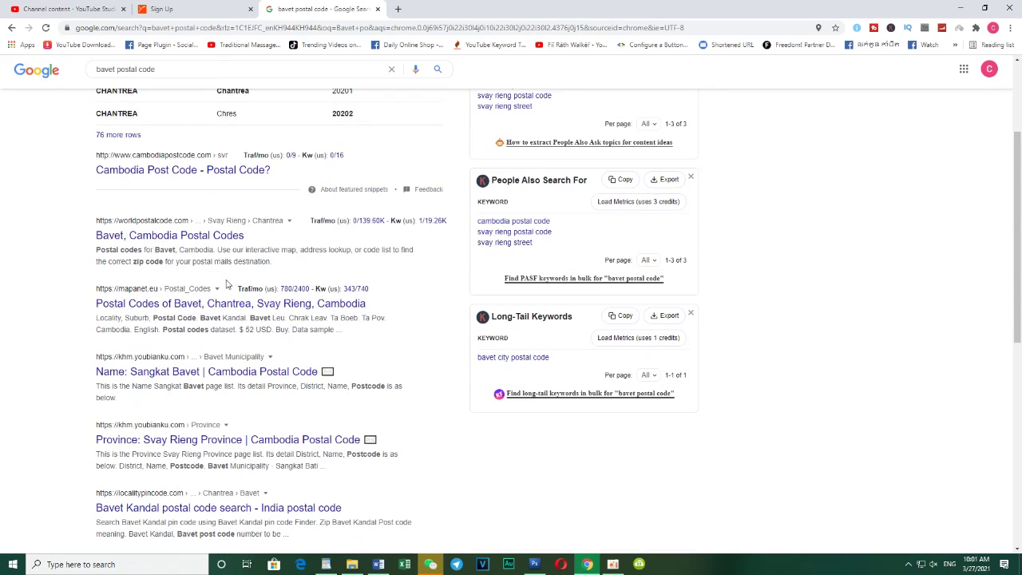
Open the worldpostalcode.com Bavet page and copy Bavet Kandal's postal code 20202.
click(189, 236)
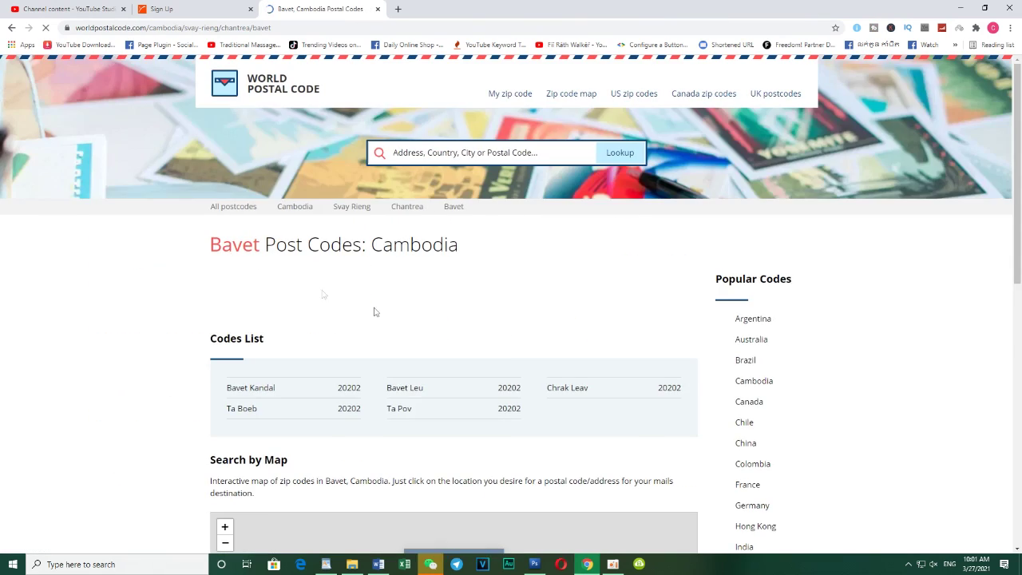
scroll(395, 316, down, 2)
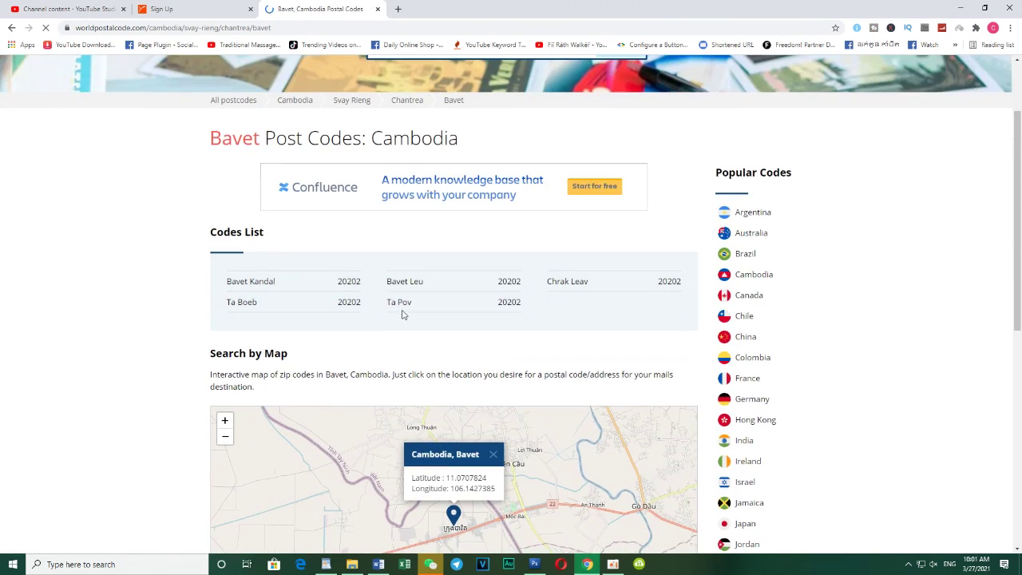
double_click(340, 283)
drag(227, 282, 287, 290)
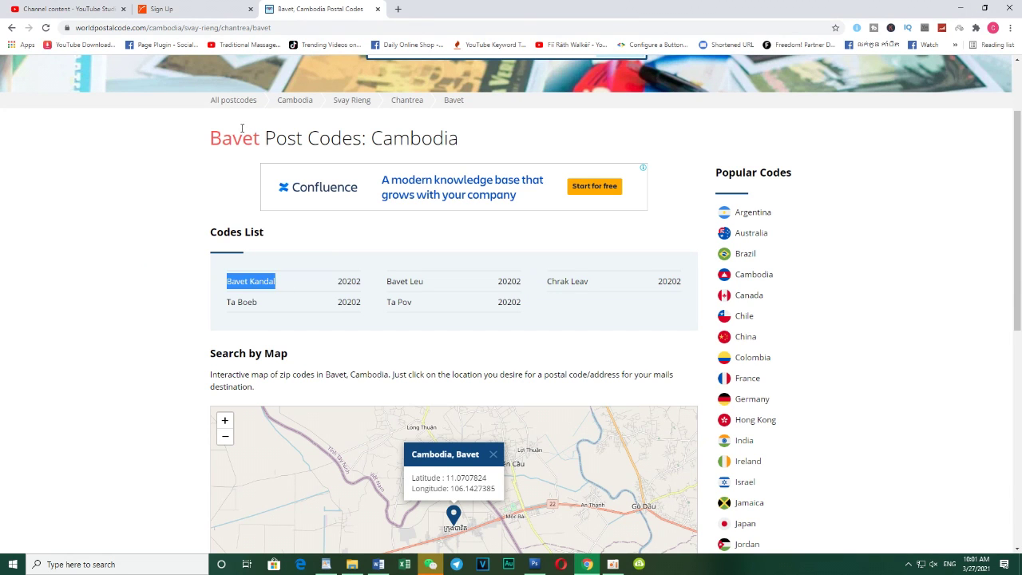
click(204, 8)
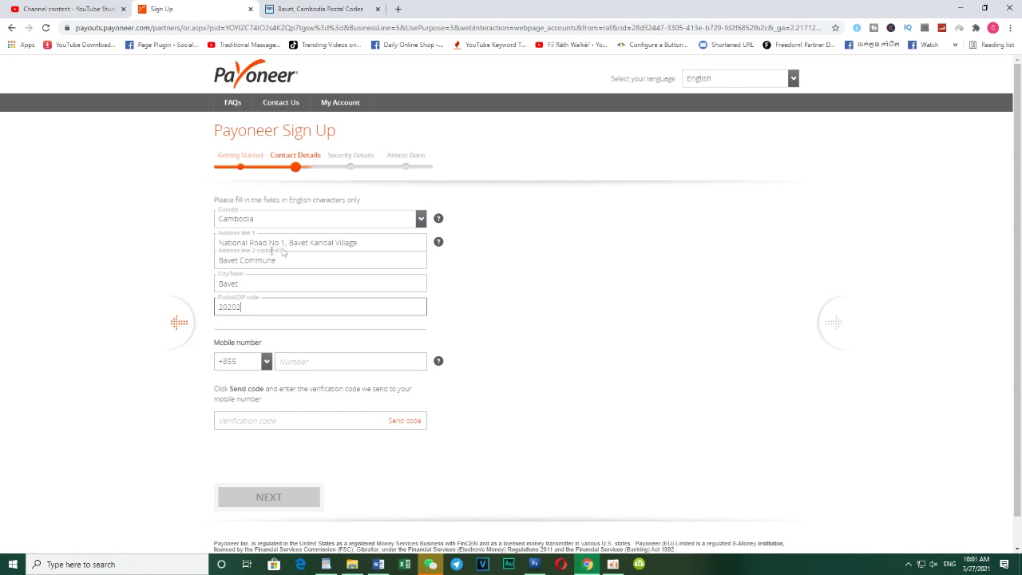
click(315, 9)
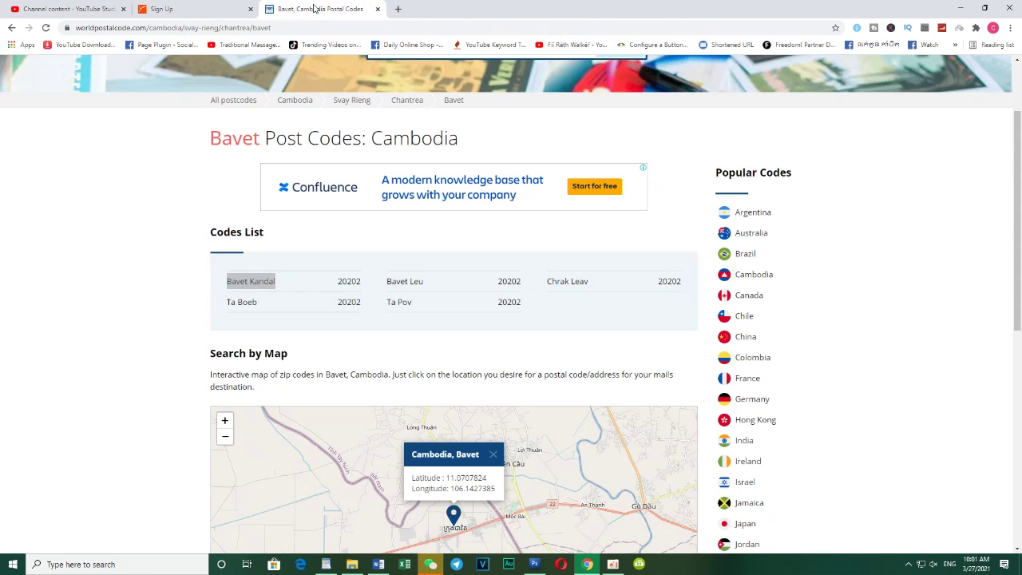
drag(339, 281, 369, 288)
key(ctrl+c)
Paste 20202 into the postal code field and enter the mobile phone number.
click(216, 14)
key(ctrl+v)
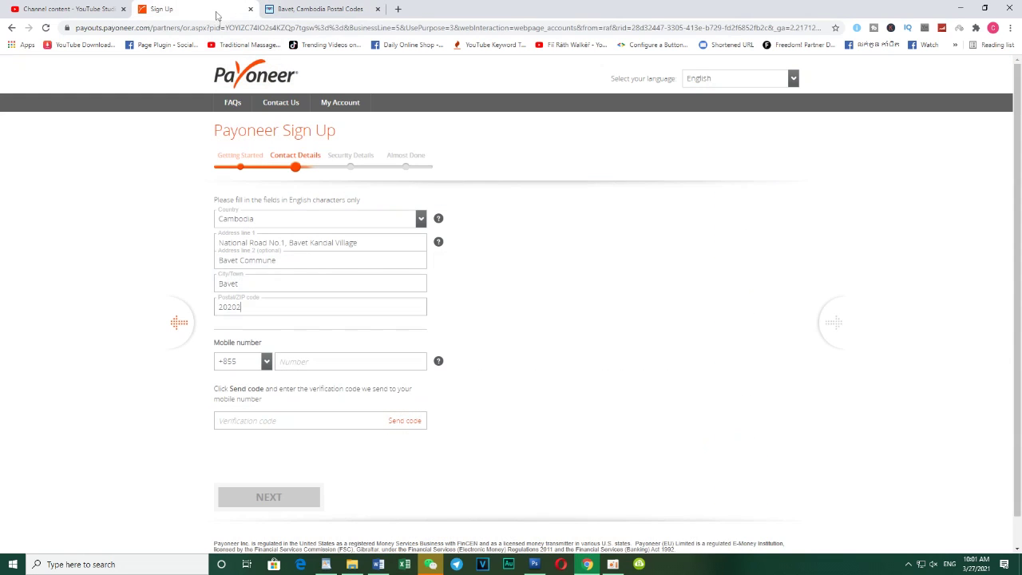
click(331, 364)
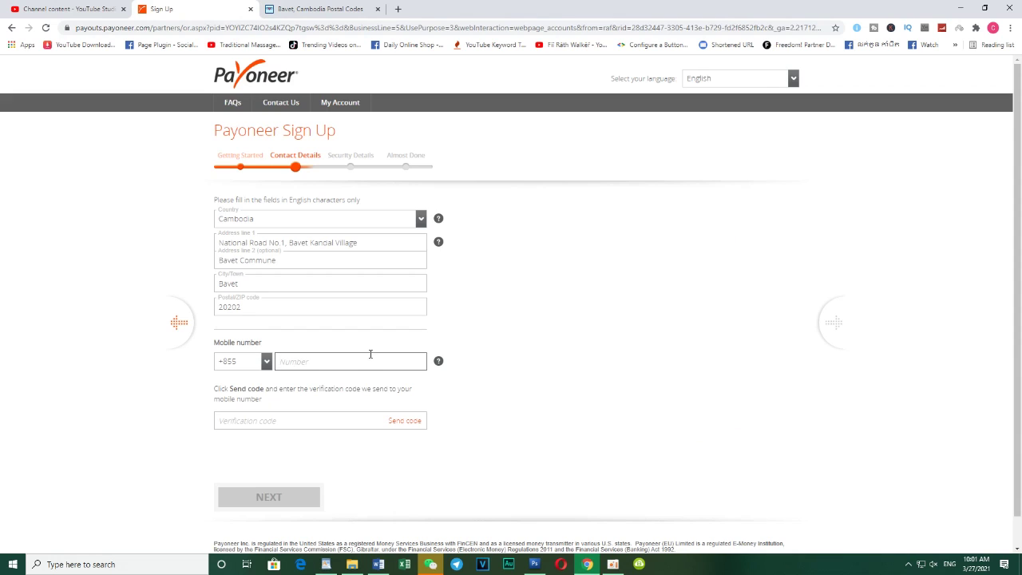
click(493, 382)
Request an SMS code, enter the received verification code and validate it.
click(310, 420)
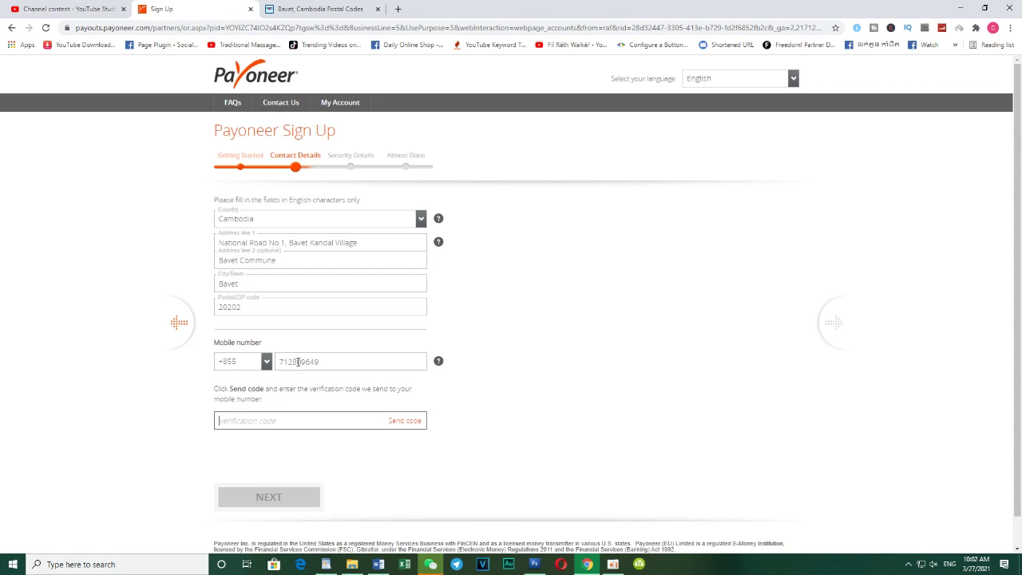
click(406, 421)
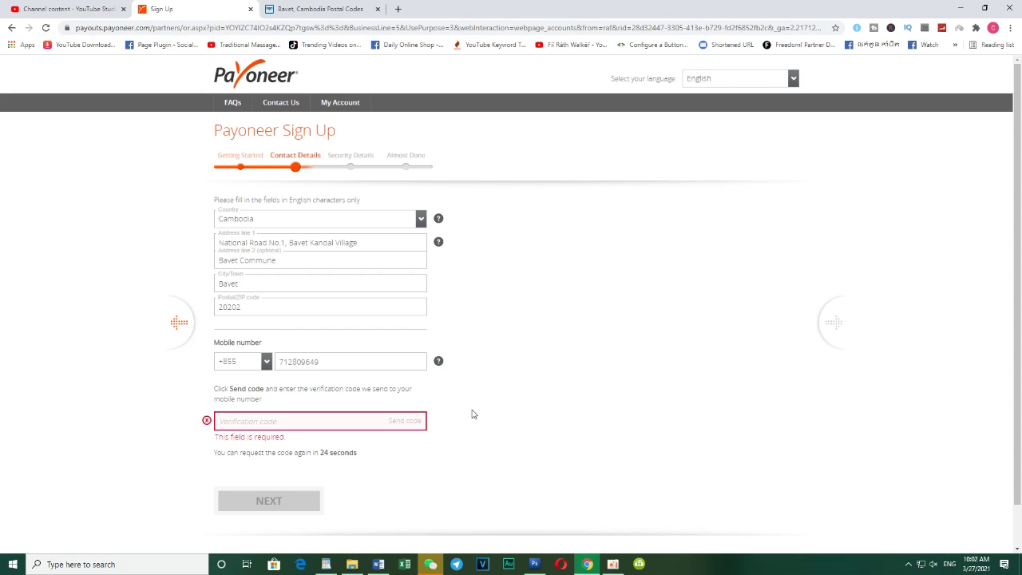
click(260, 424)
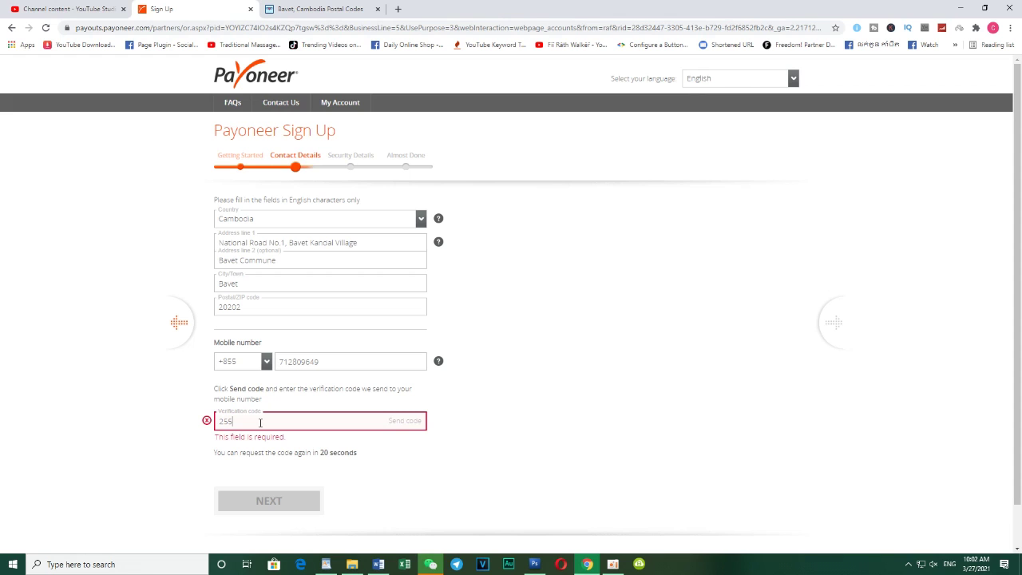
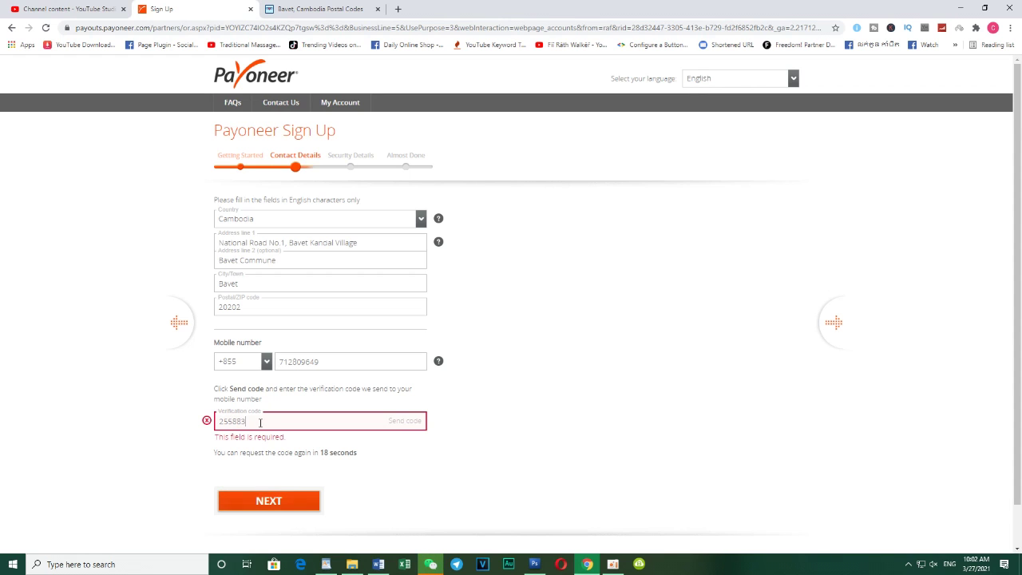
scroll(425, 468, down, 1)
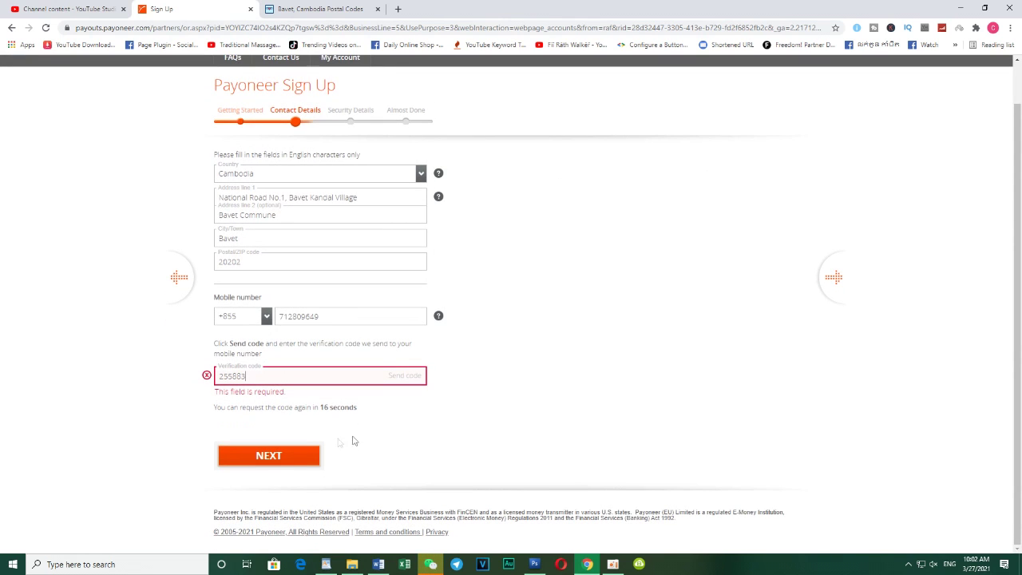
click(279, 458)
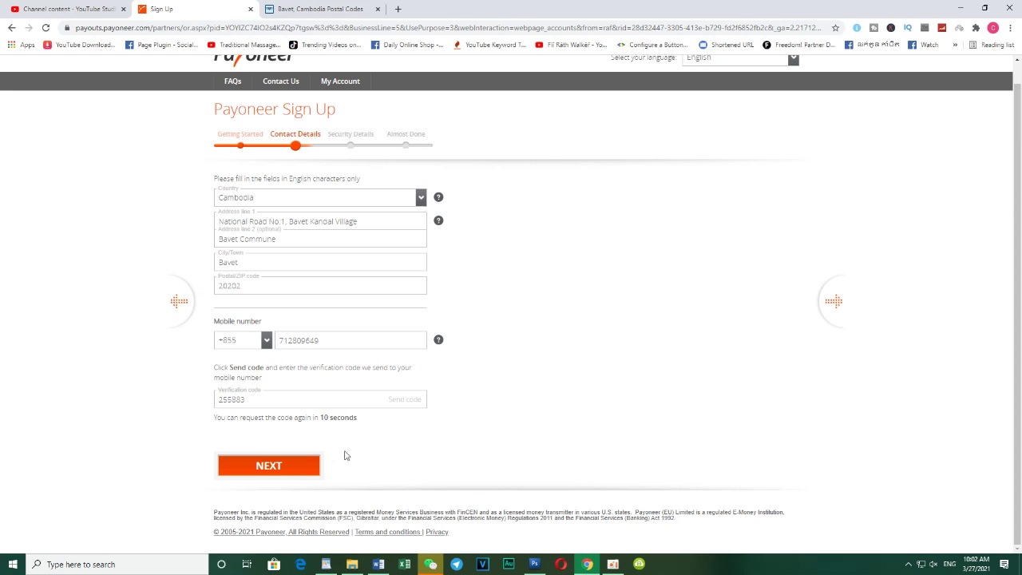
Submit the contact details to reach the Security Details step.
click(272, 467)
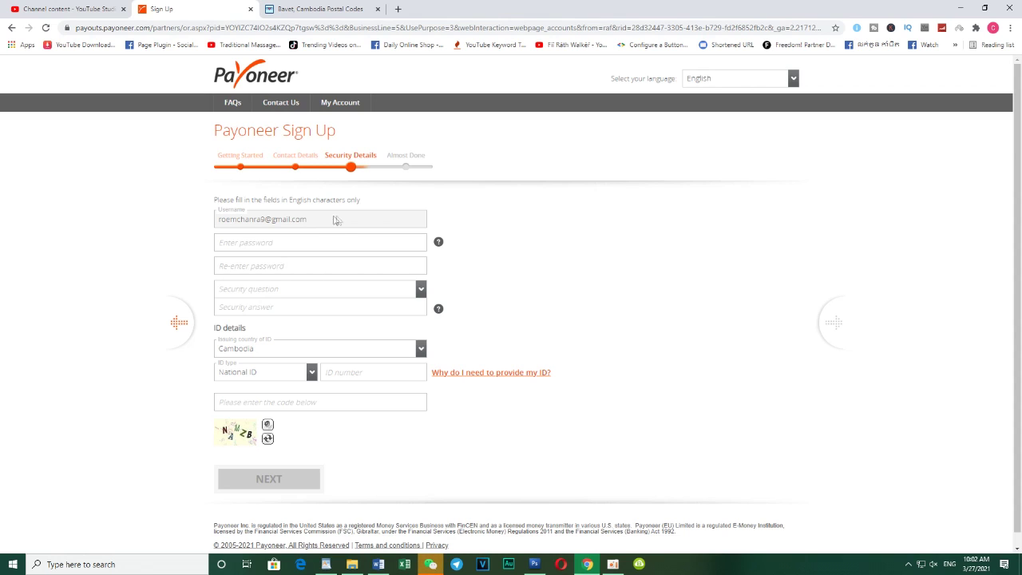
click(258, 240)
click(258, 267)
click(260, 300)
click(504, 256)
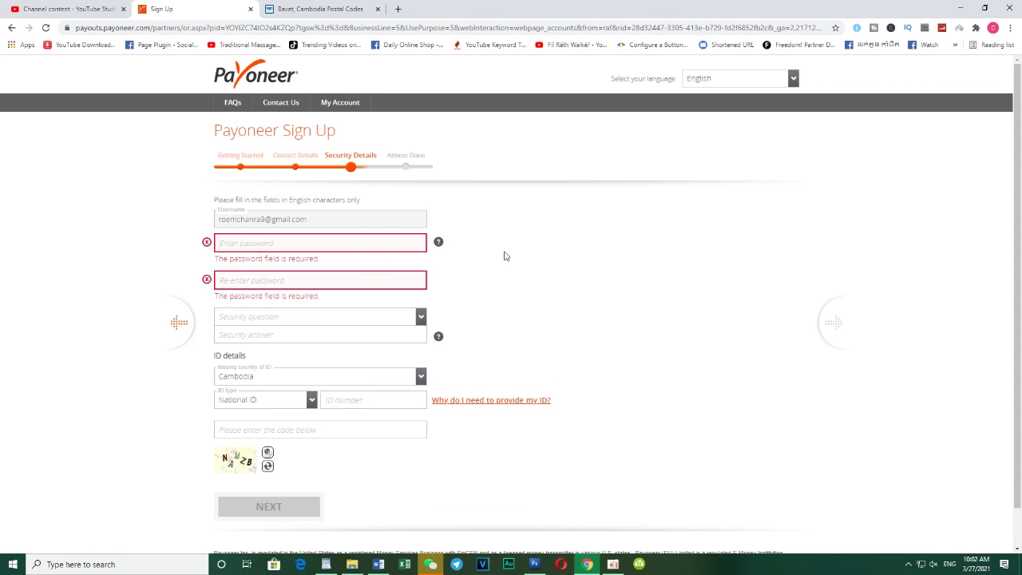
click(369, 247)
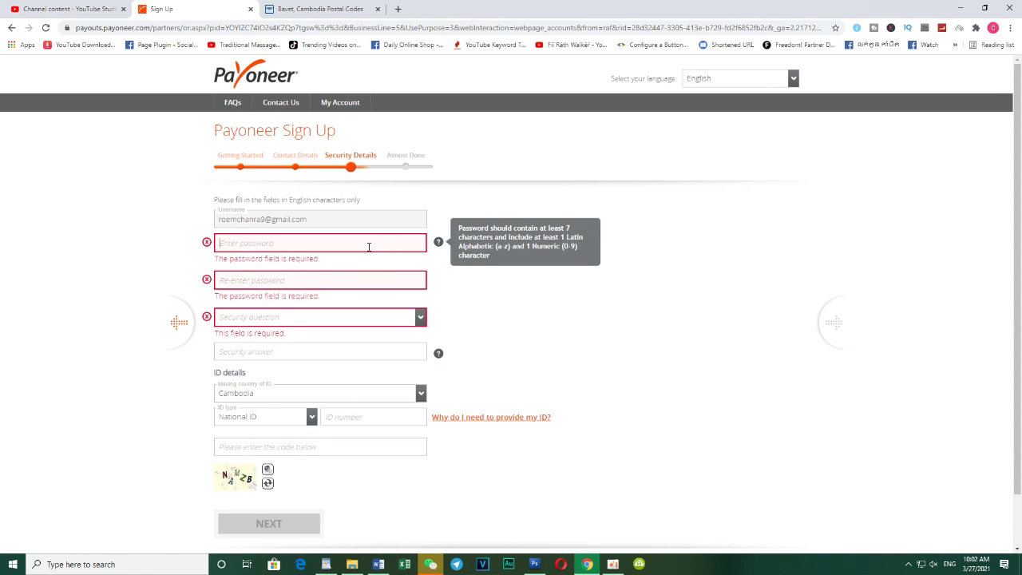
Enter the account password and confirm it in the re-enter password field.
text(1)
key(BackSpace)
key(BackSpace)
key(Tab)
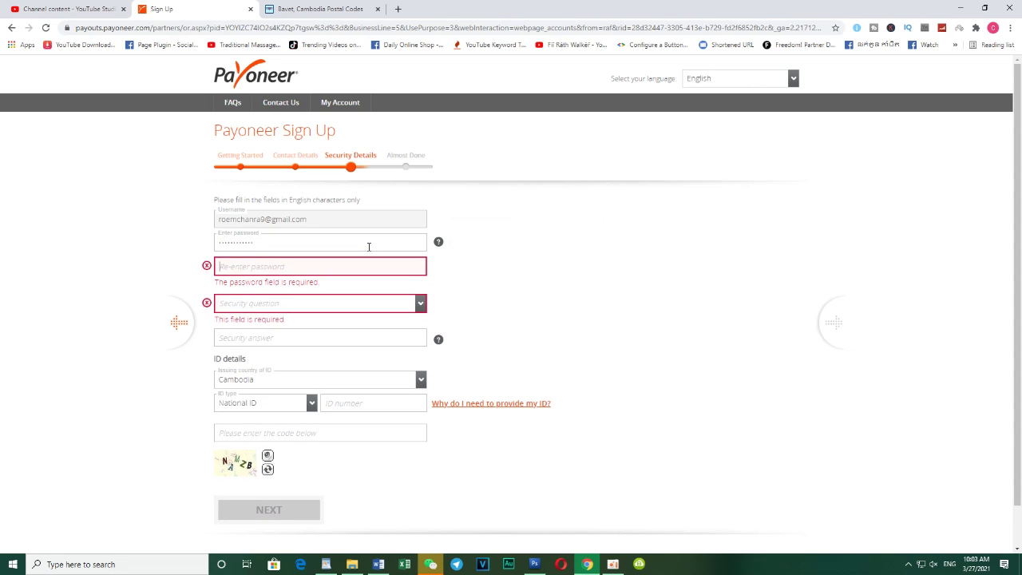
key(Tab)
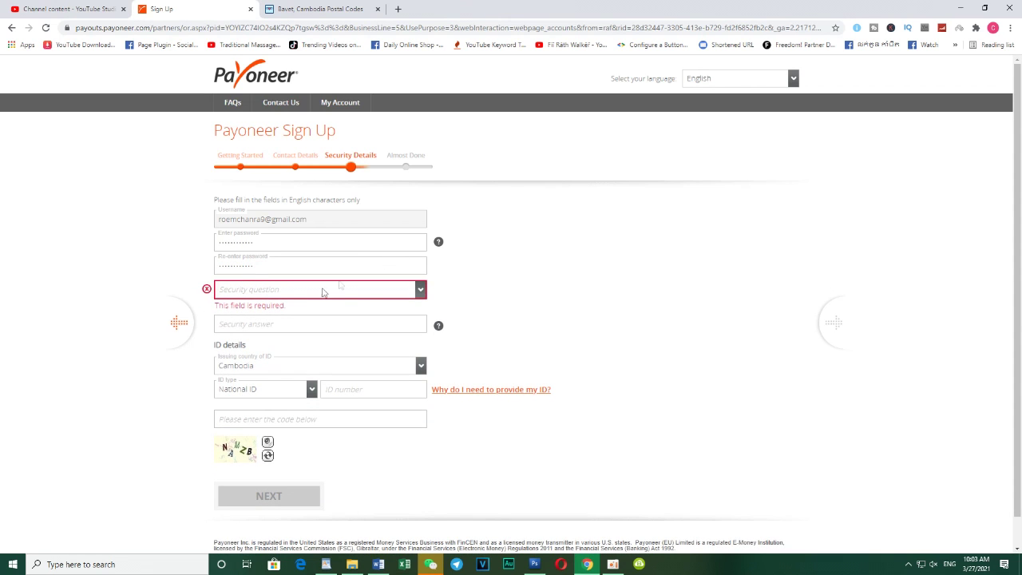
click(421, 291)
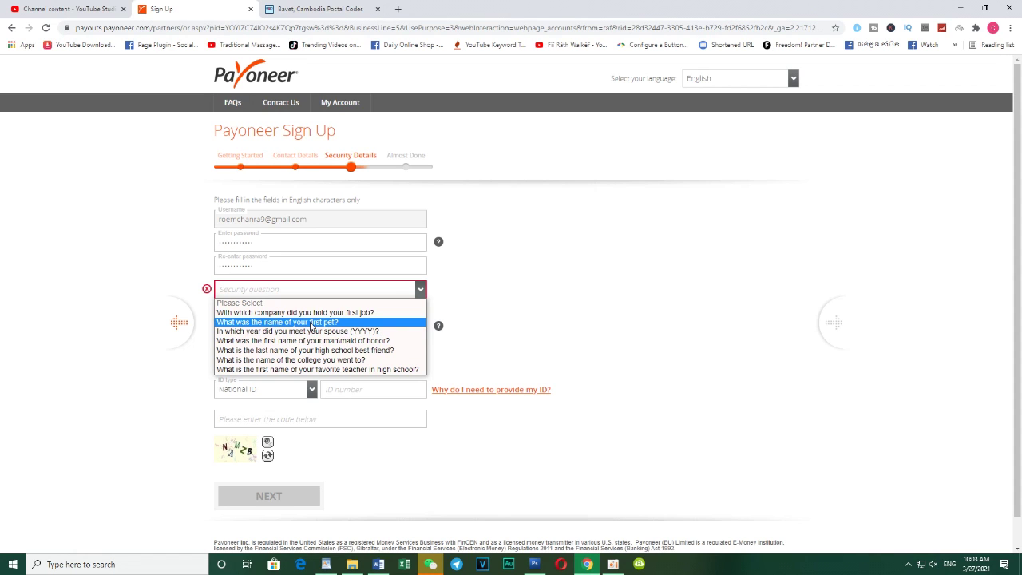
Choose 'What was the name of your first pet?' and type the security answer.
click(312, 326)
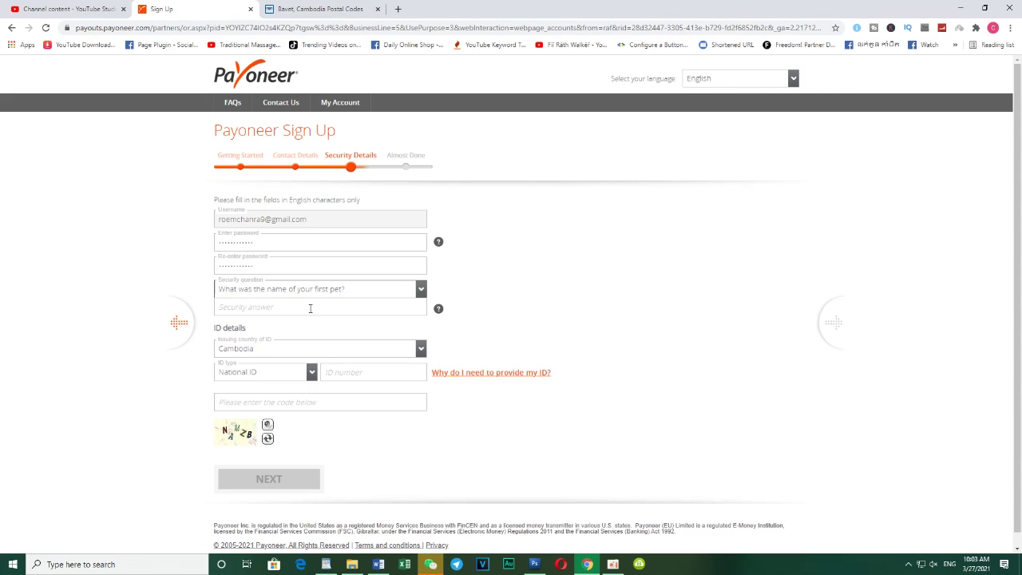
click(310, 308)
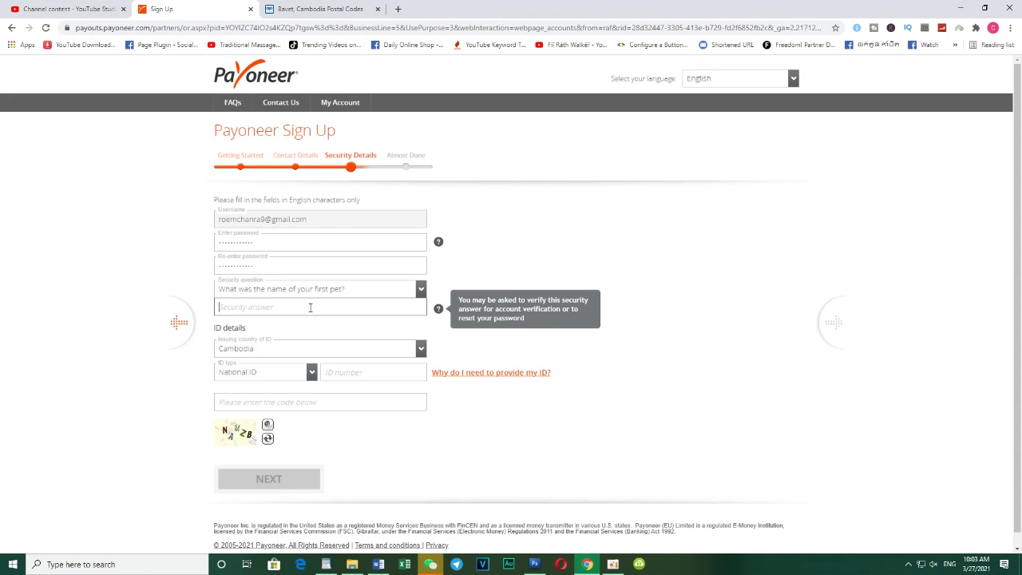
key(Tab)
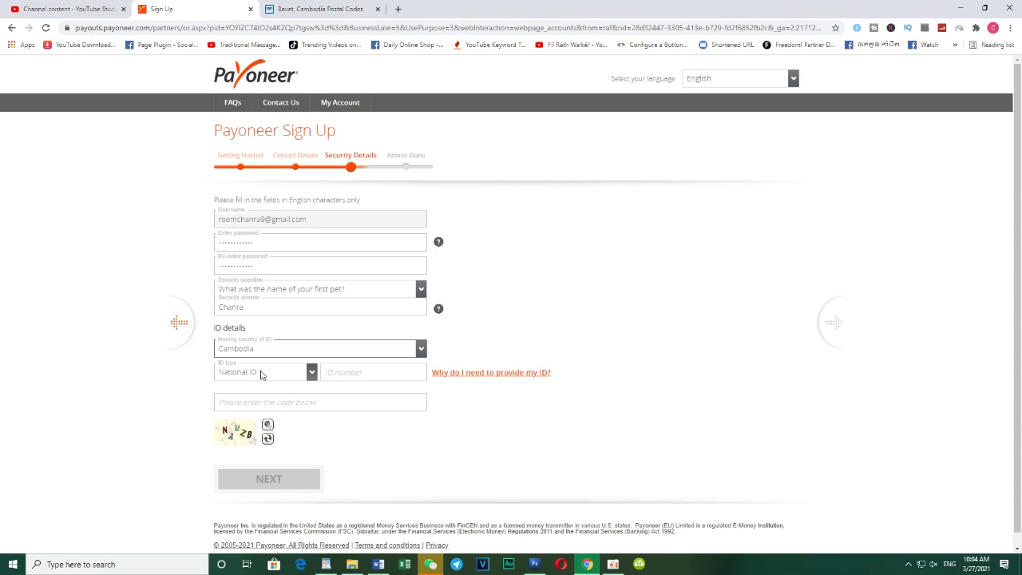
click(315, 376)
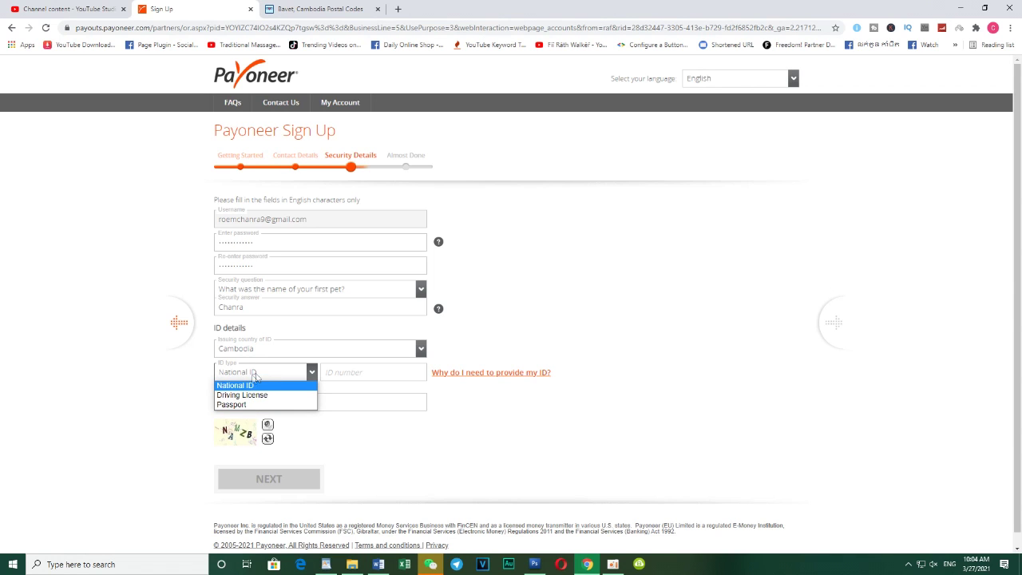
Keep National ID as the ID type, then enter the ID number and the captcha code.
click(276, 377)
click(358, 373)
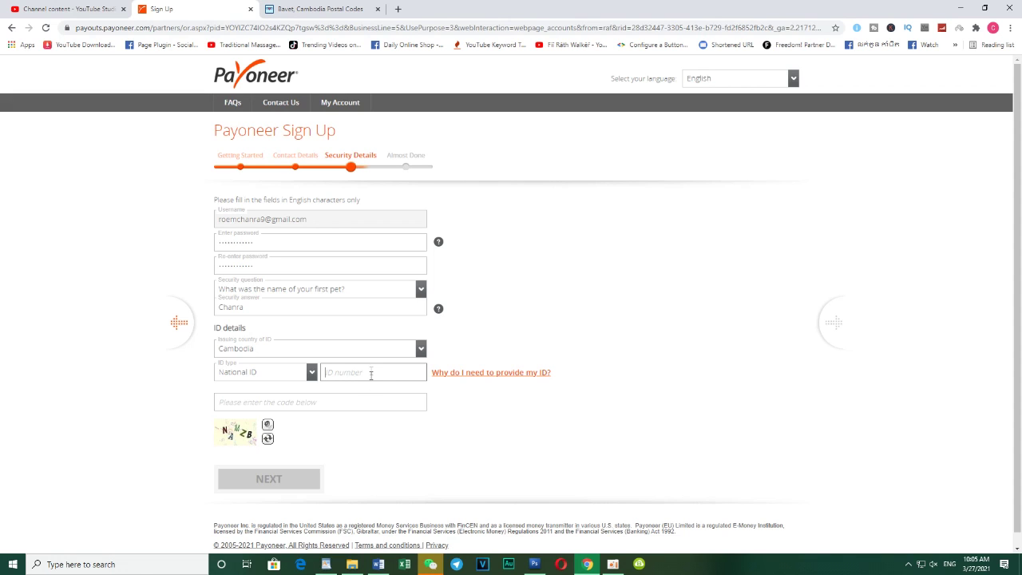
click(470, 413)
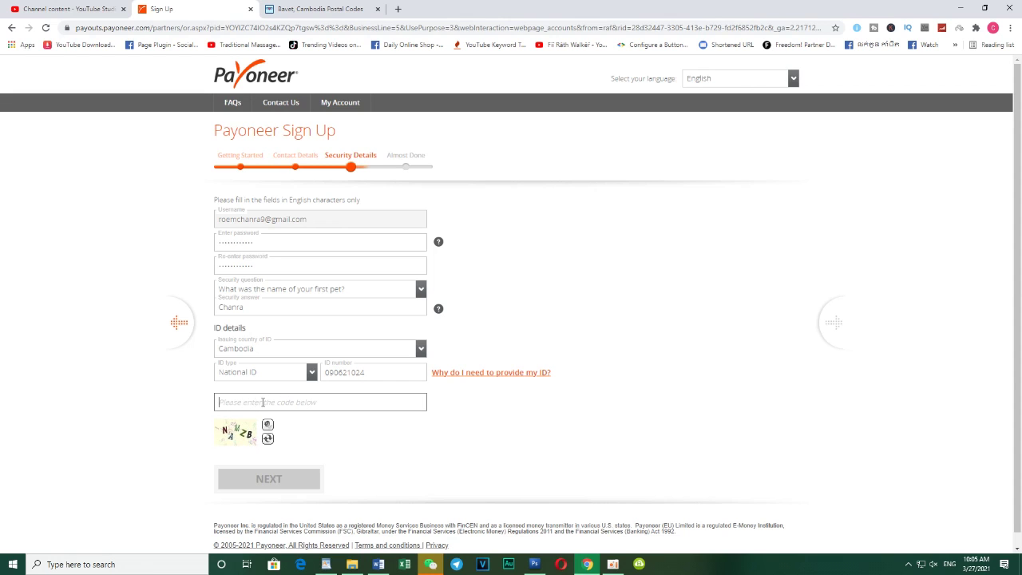
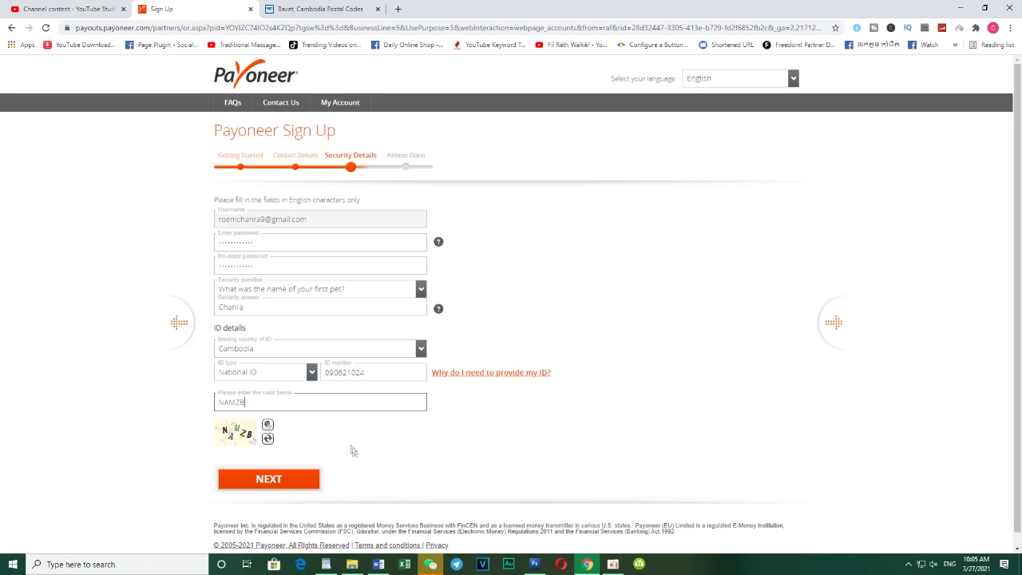
click(270, 479)
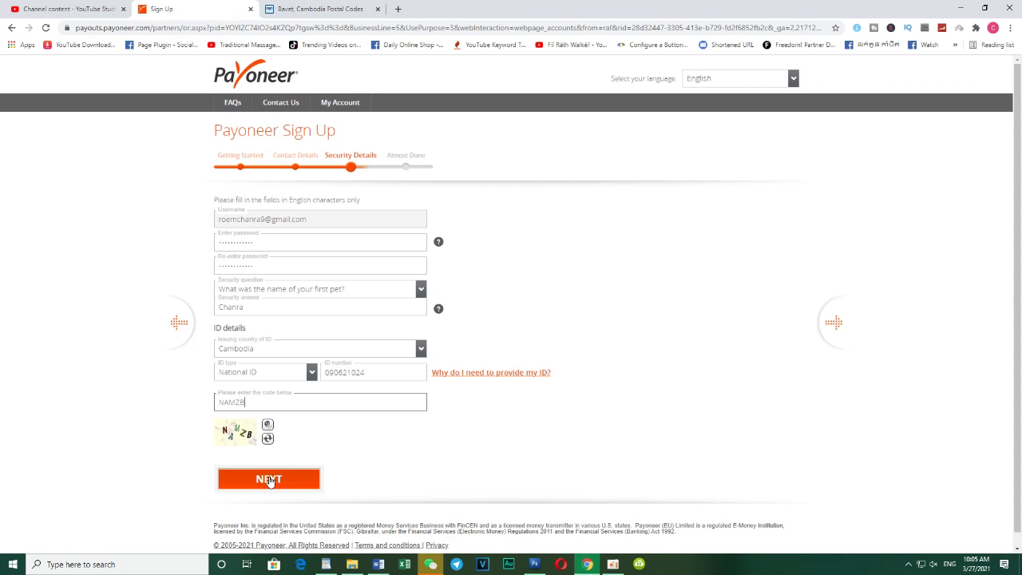
Continue to the bank step and choose Advanced Bank of Asia (ABA) as the bank name.
click(269, 480)
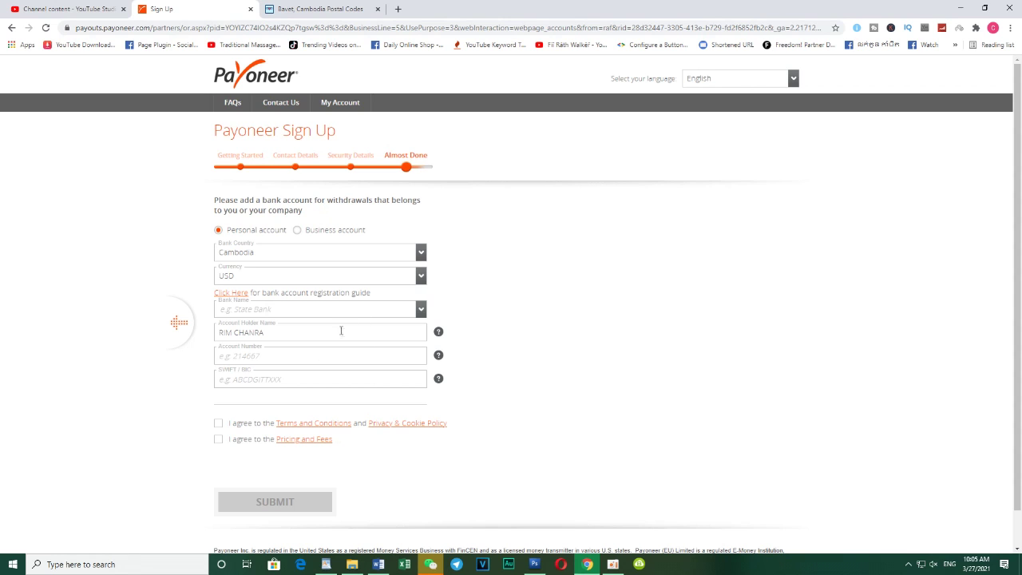
click(421, 311)
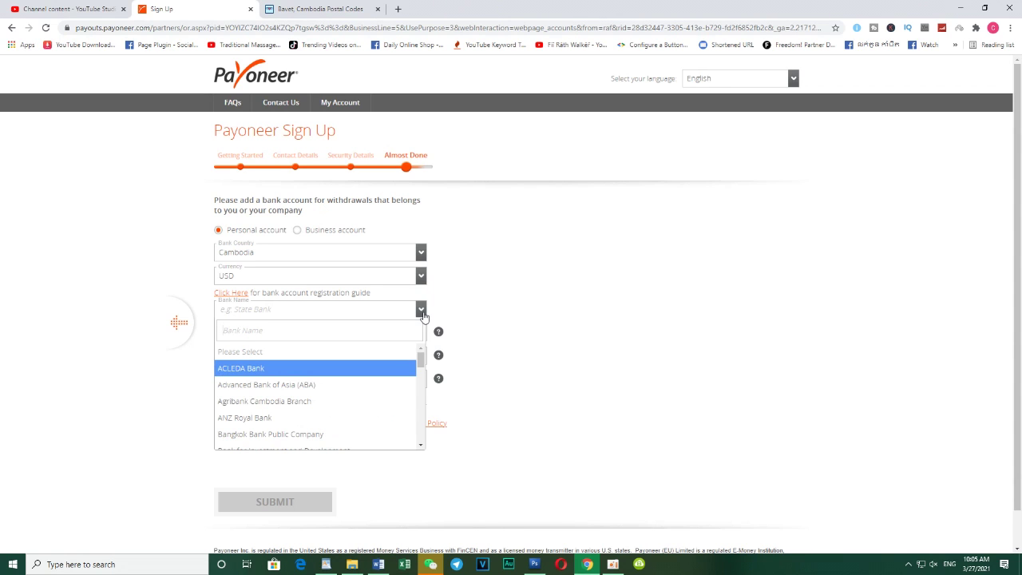
scroll(336, 400, down, 1)
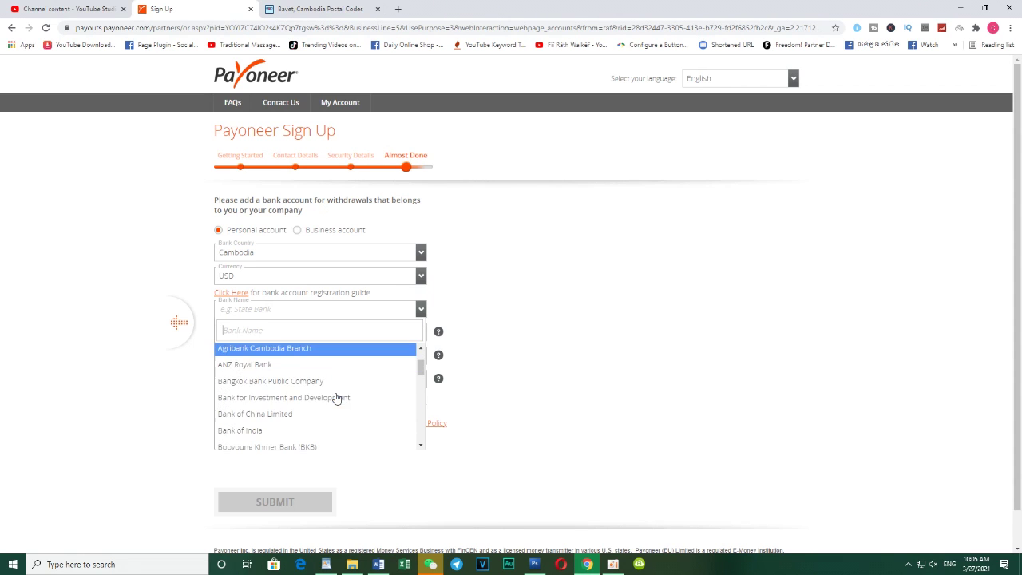
scroll(336, 398, up, 1)
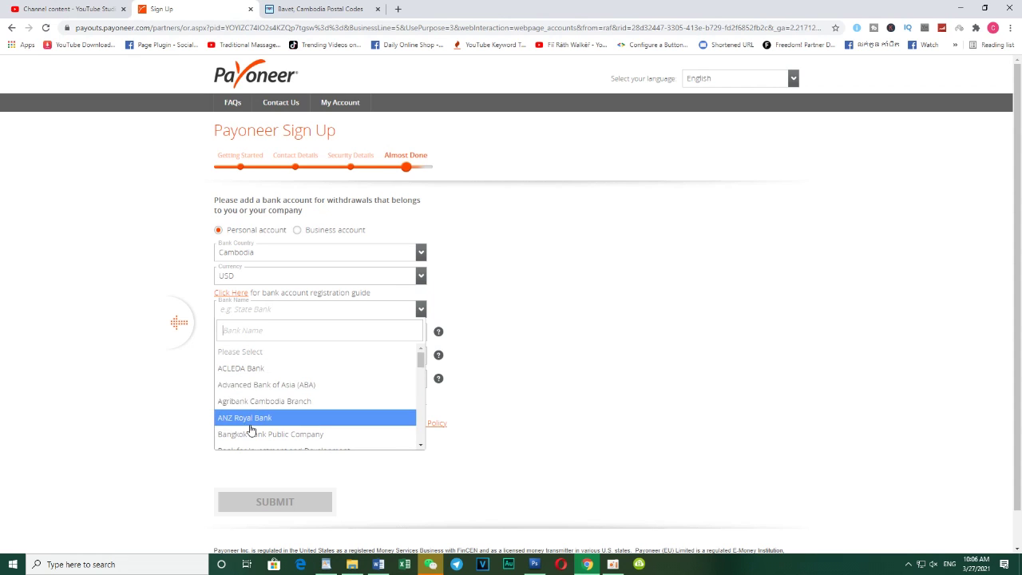
scroll(250, 422, down, 1)
scroll(252, 428, down, 4)
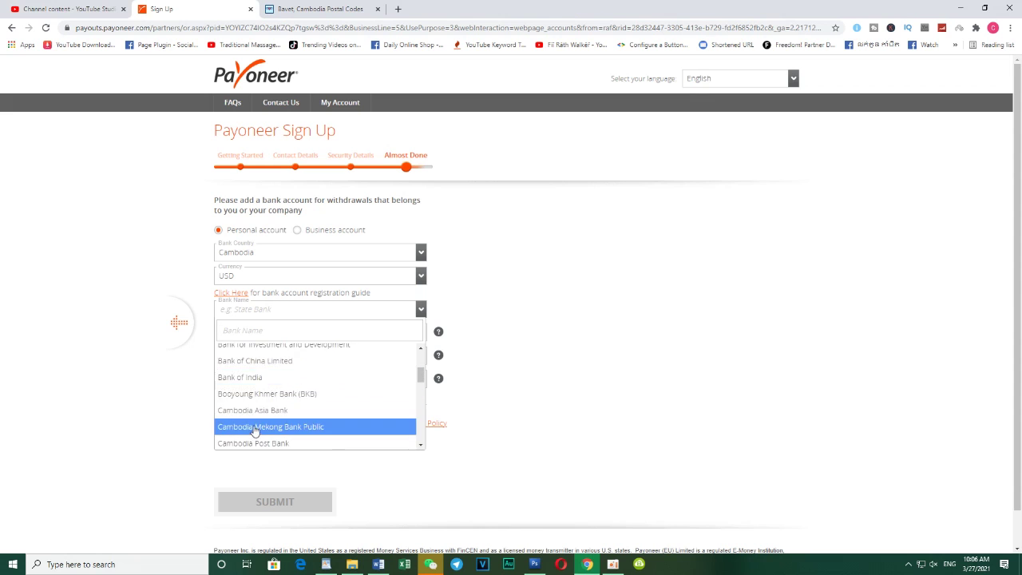
scroll(263, 400, down, 3)
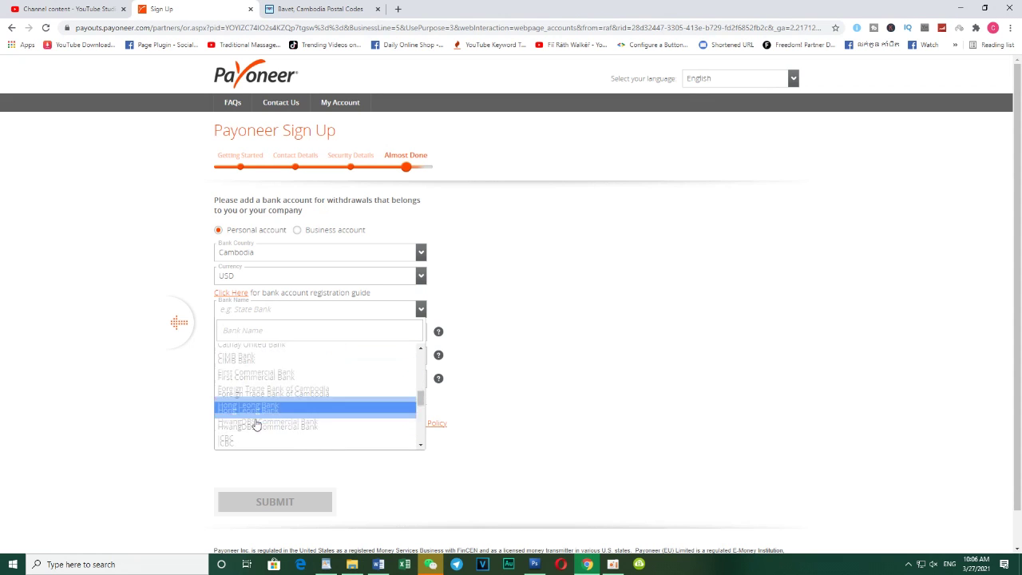
scroll(264, 399, down, 3)
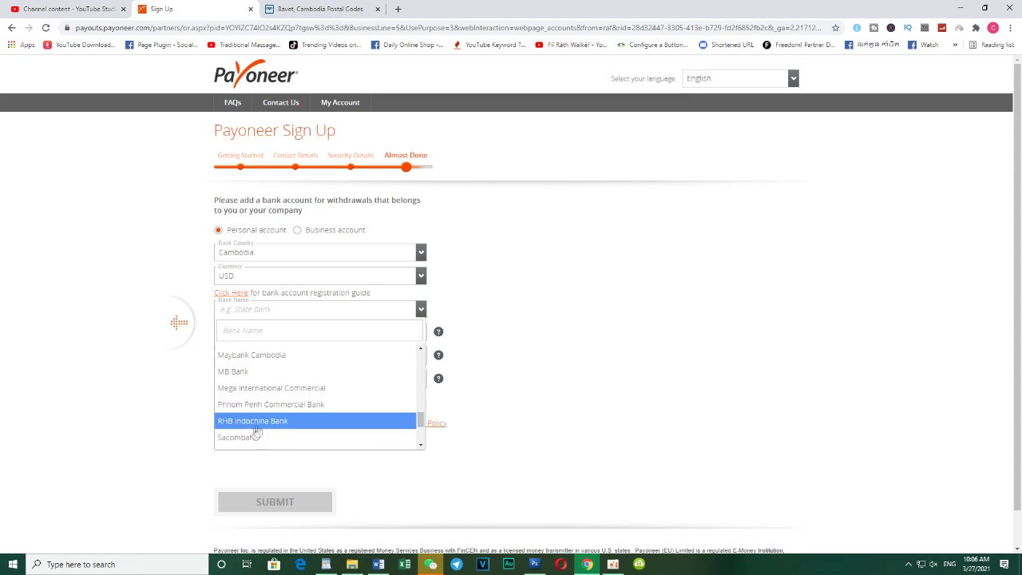
scroll(260, 425, up, 10)
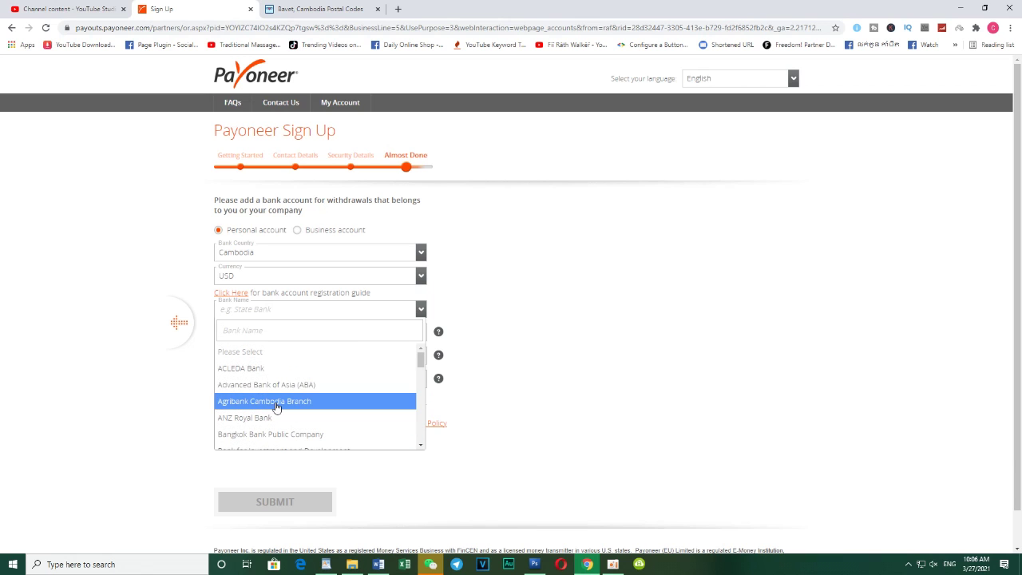
click(338, 388)
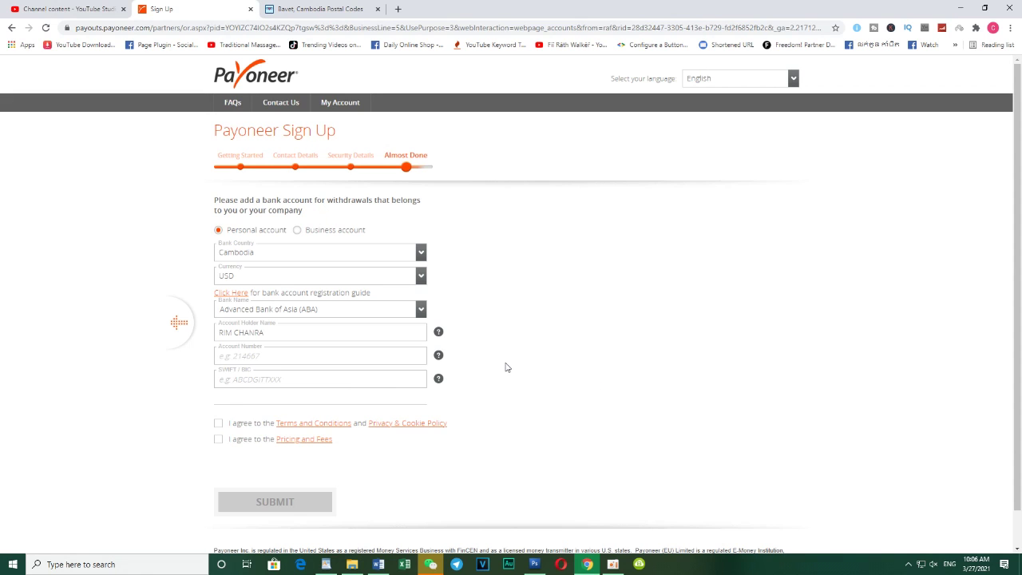
Visit the Account Number and SWIFT/BIC fields so the form flags them as required.
click(283, 357)
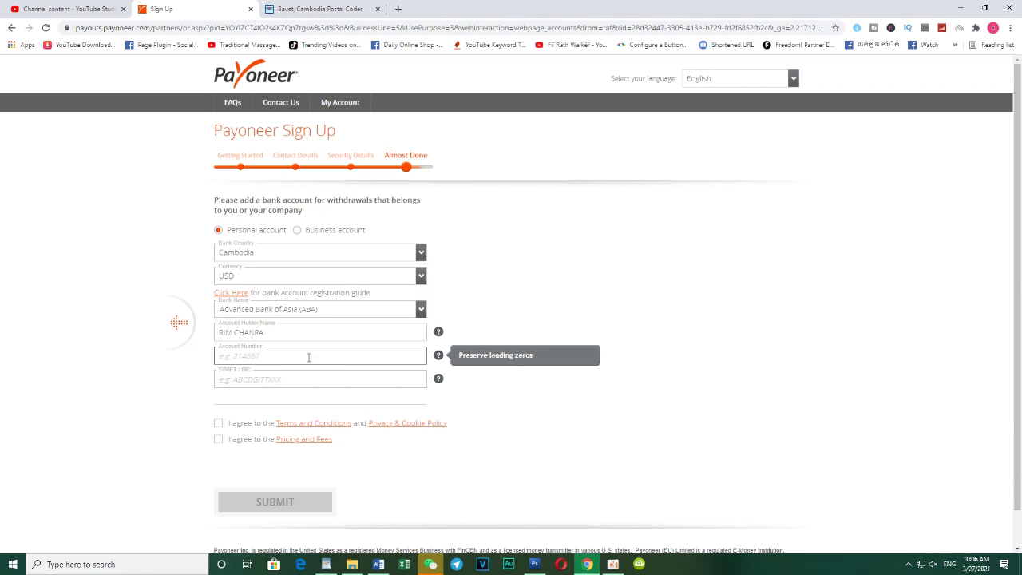
click(286, 377)
click(295, 356)
click(291, 389)
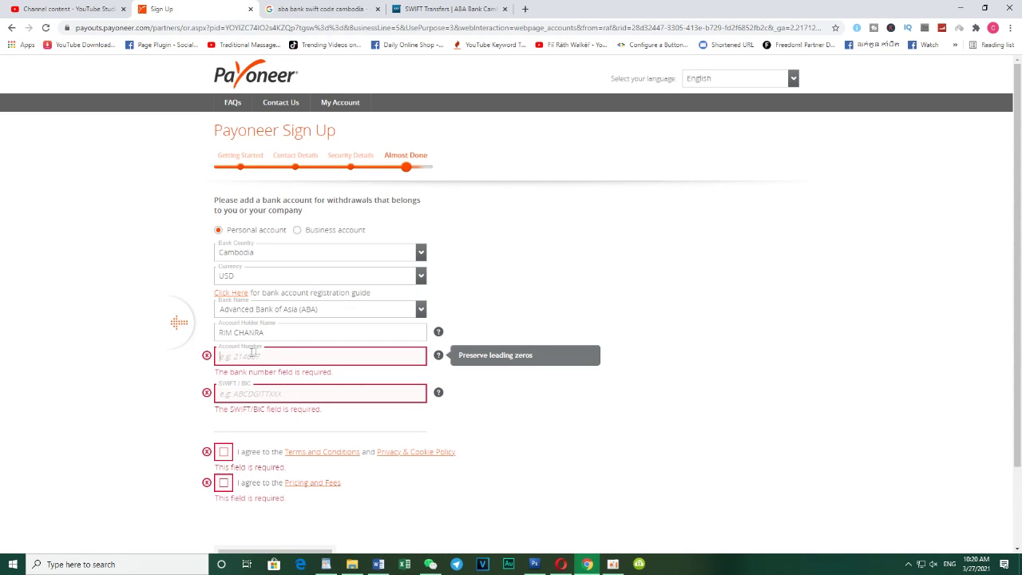
Copy the account number from the WordPad notes and paste it into Account Number.
click(326, 564)
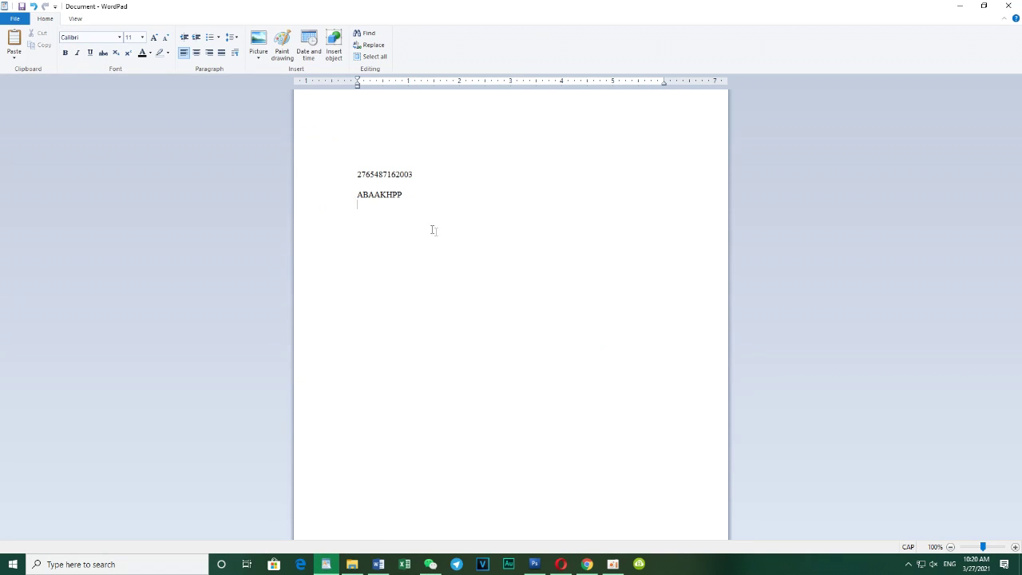
double_click(422, 175)
key(ctrl+c)
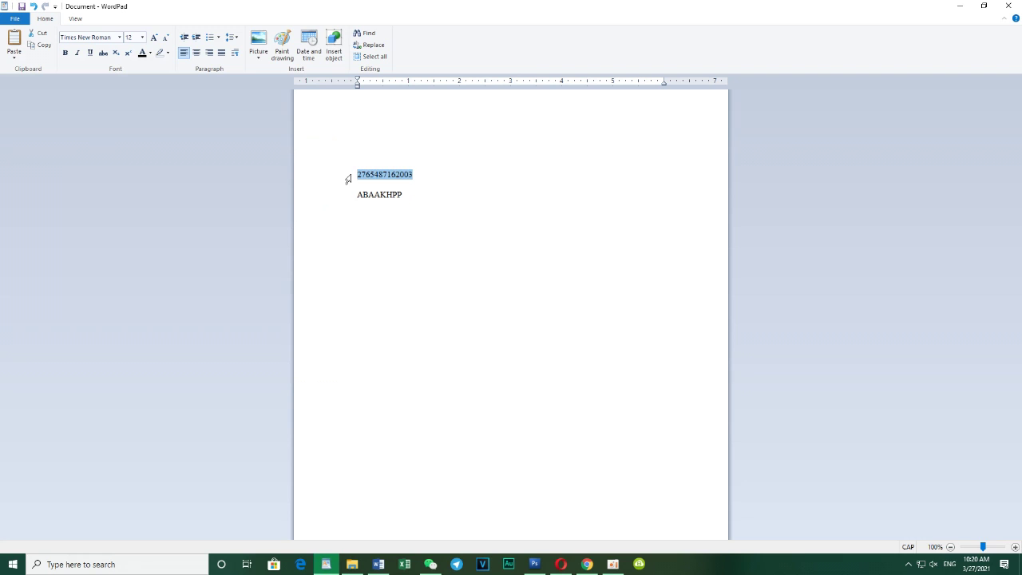
click(327, 563)
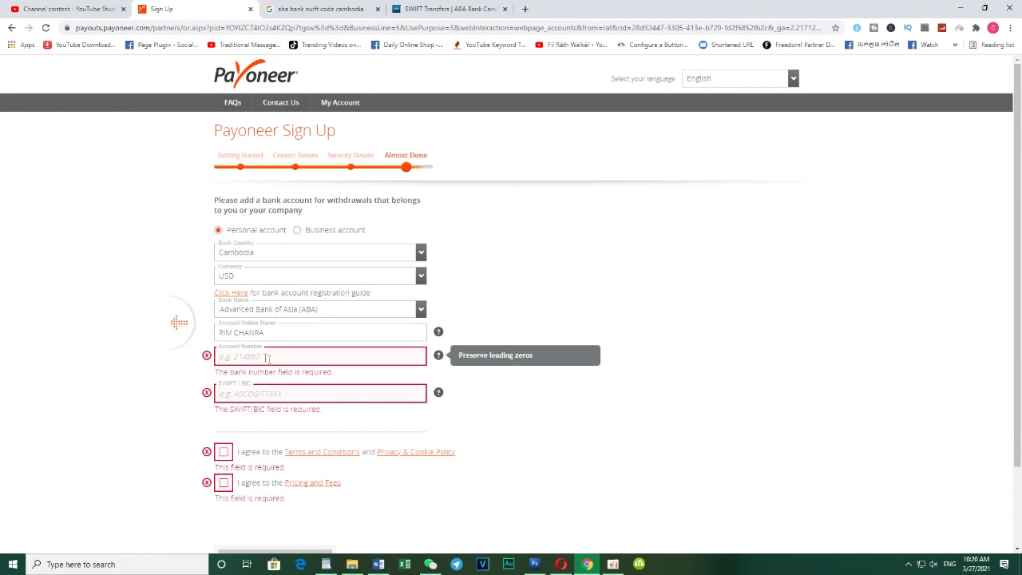
click(261, 356)
key(ctrl+v)
Move to the SWIFT/BIC field and switch to the Google results for ABA's SWIFT code.
key(Tab)
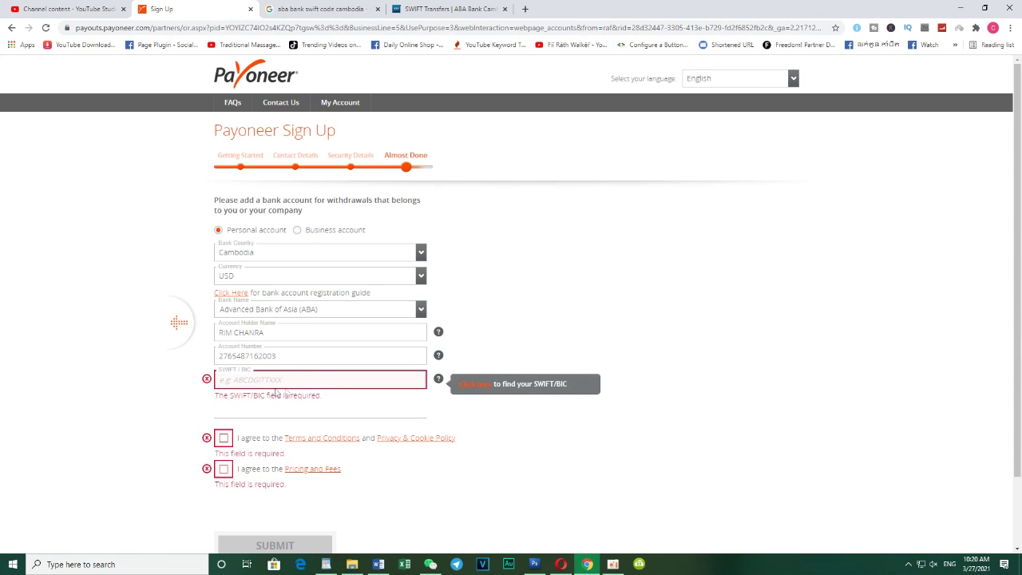
drag(216, 396, 327, 398)
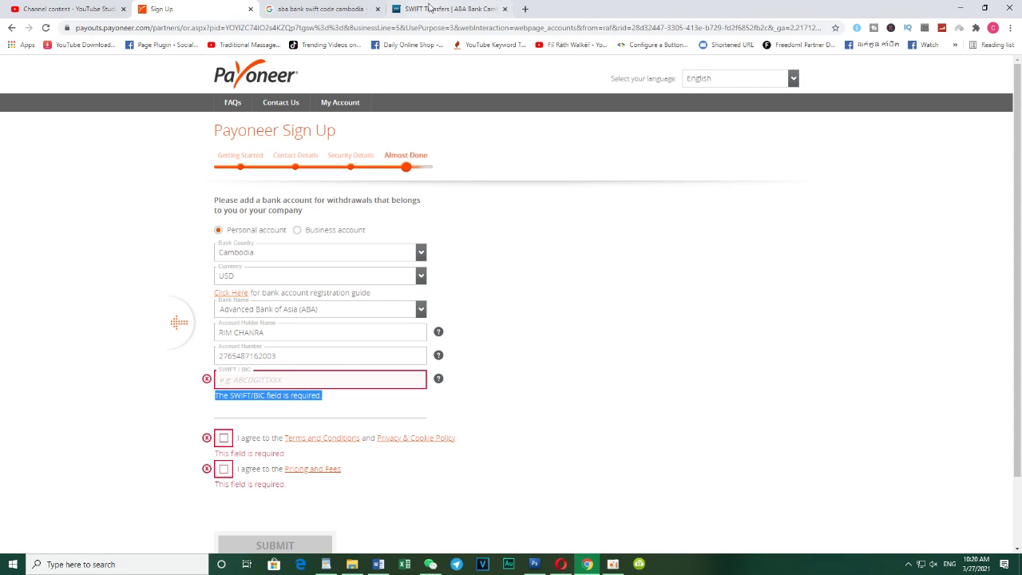
click(348, 11)
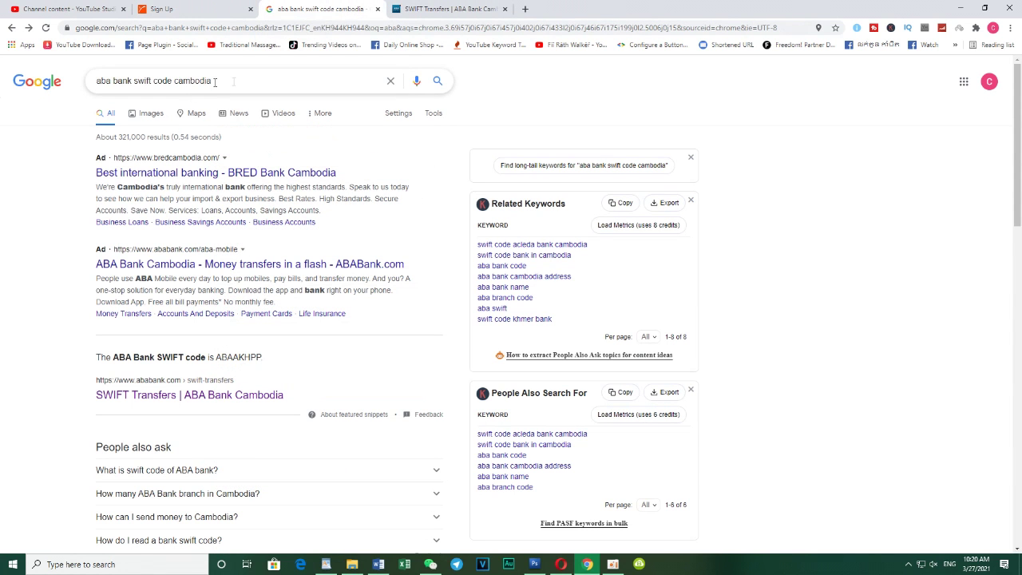
Open ABA Bank's SWIFT Transfers page from the Google search results.
drag(185, 80, 96, 83)
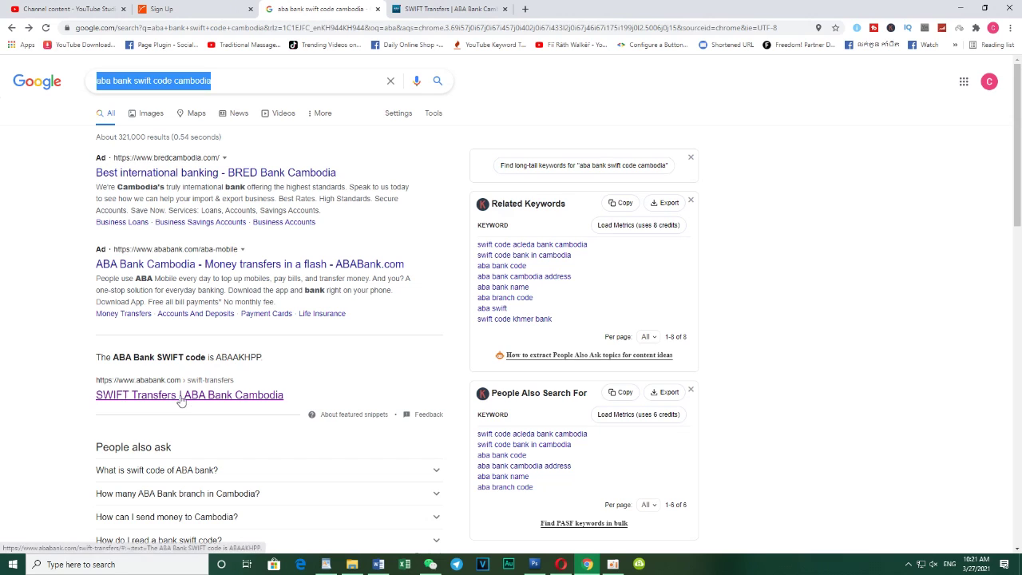
drag(215, 358, 267, 360)
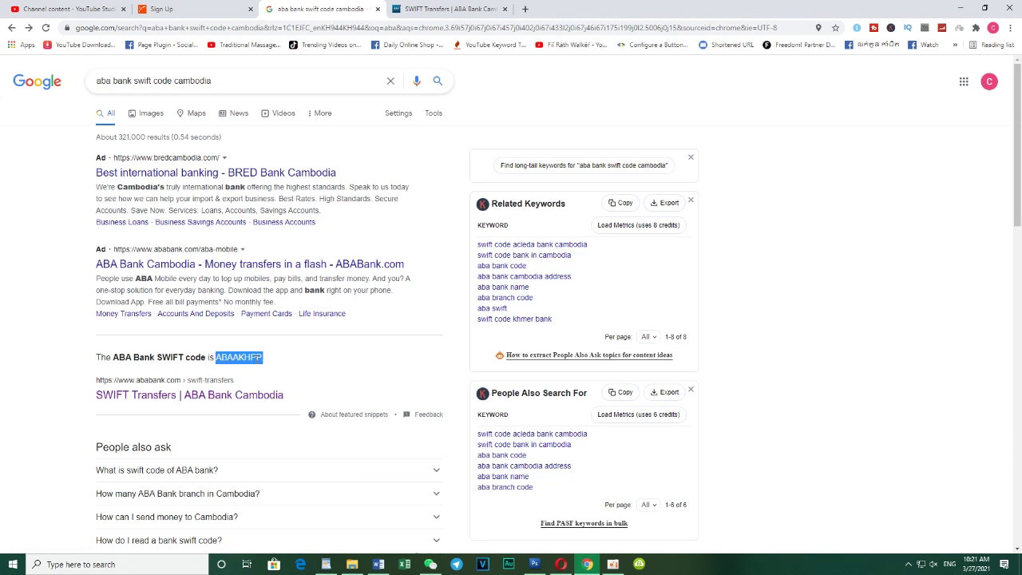
click(206, 396)
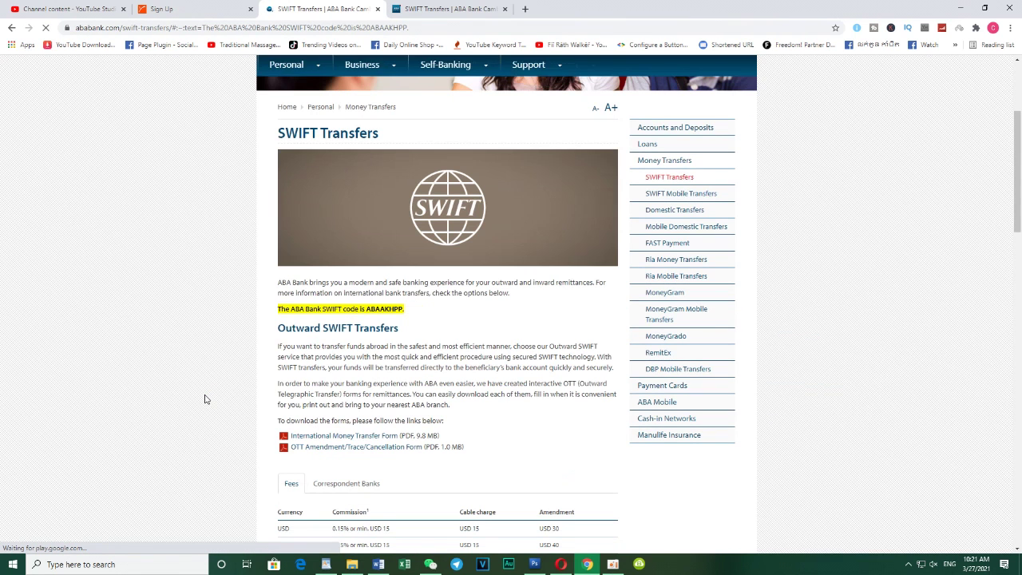
Copy the SWIFT code ABAAKHPP and return to Payoneer's SWIFT/BIC field.
click(393, 315)
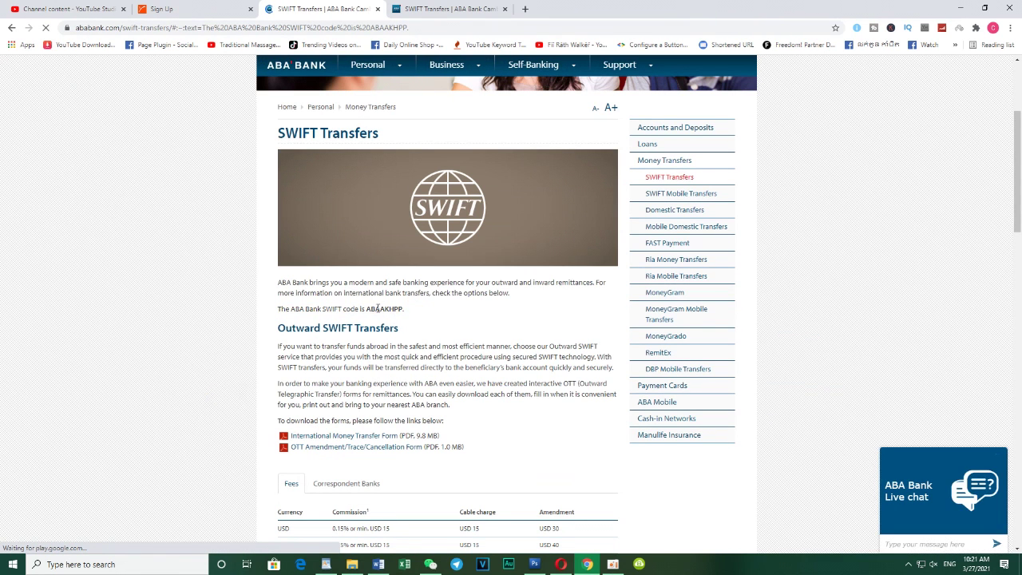
drag(367, 309, 403, 310)
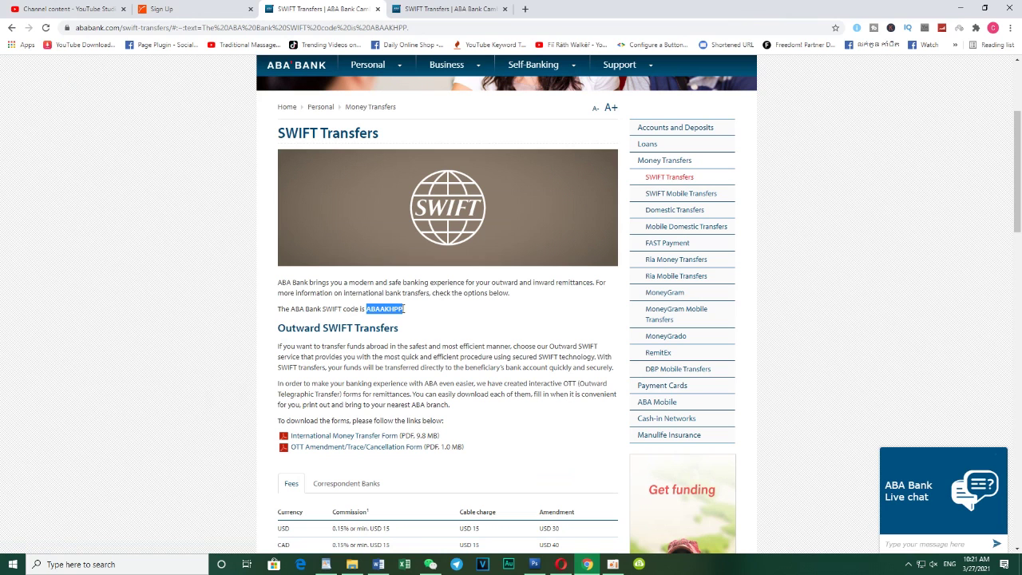
right_click(376, 309)
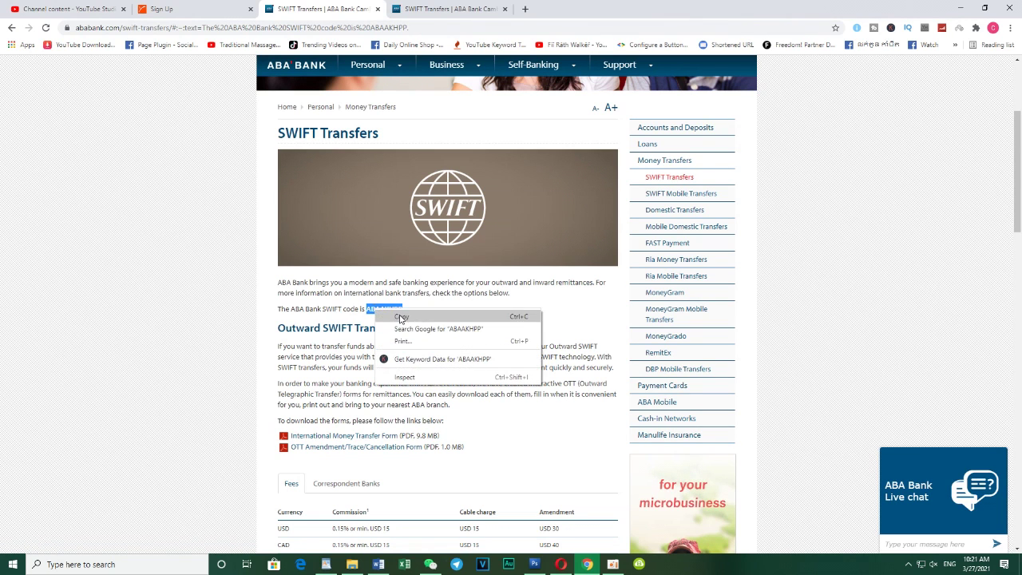
click(401, 317)
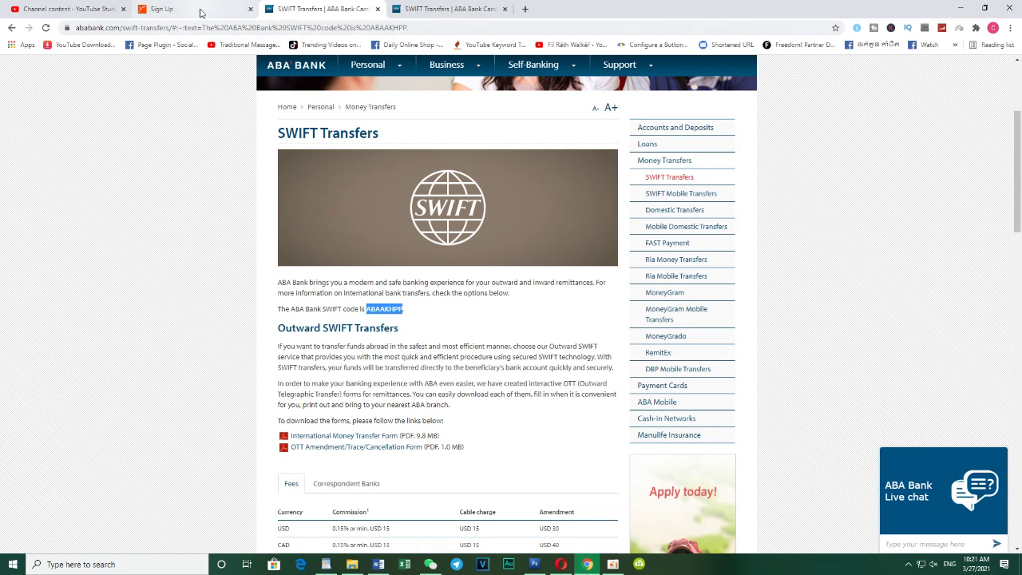
click(200, 11)
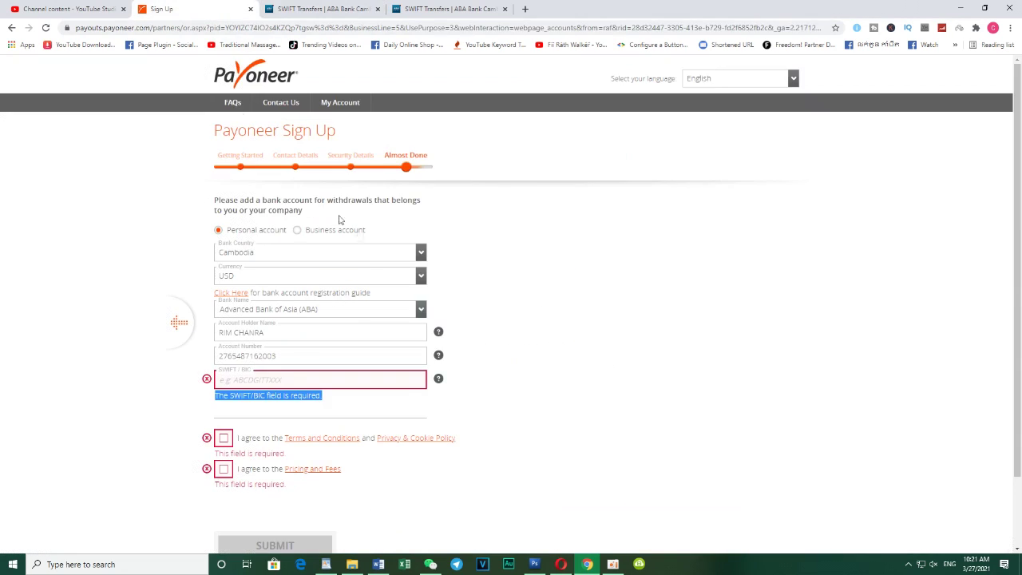
click(274, 378)
Paste ABAAKHPP as the SWIFT/BIC, accept both agreements, and submit the bank form.
key(ctrl+v)
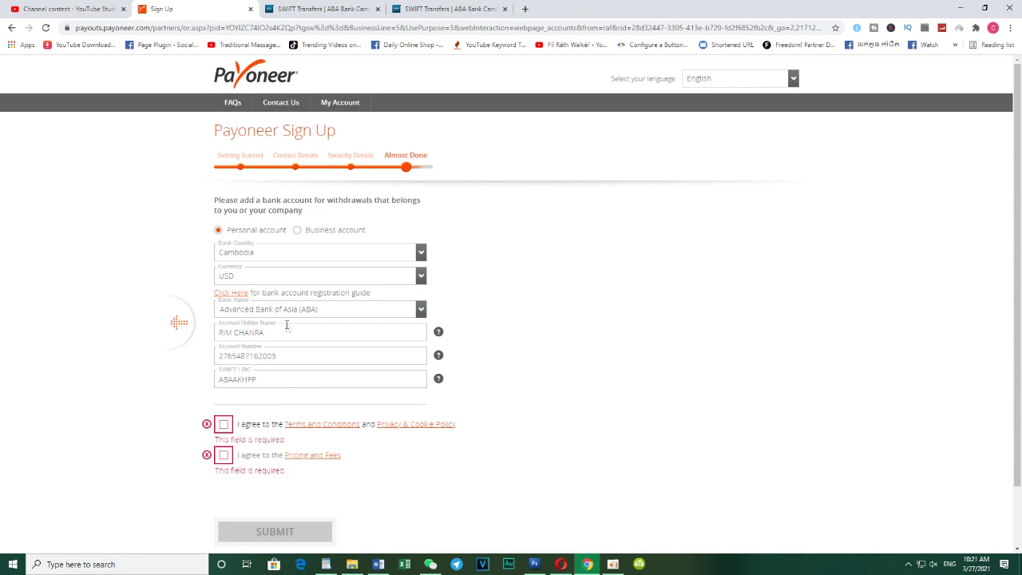
scroll(287, 325, down, 2)
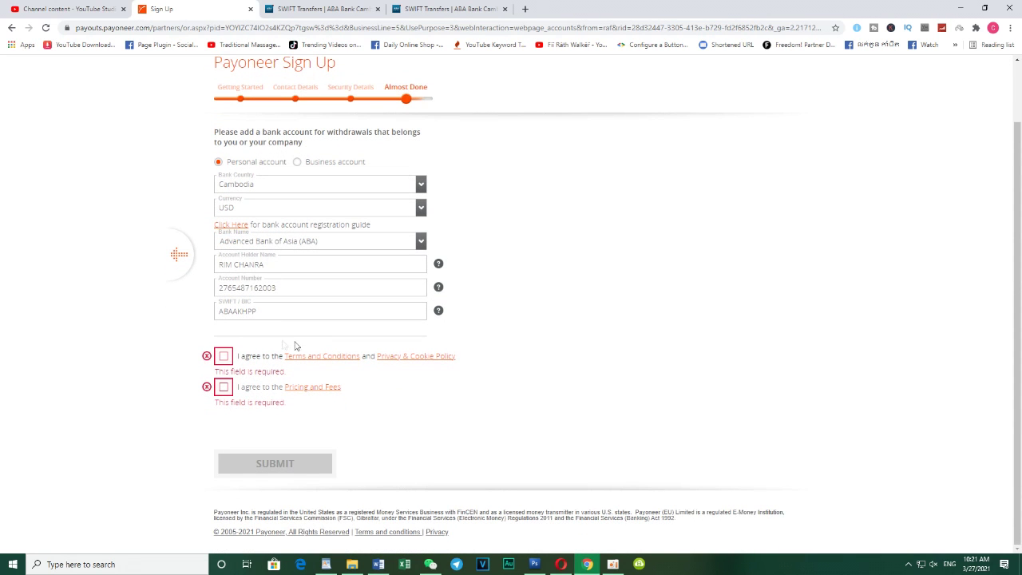
click(223, 356)
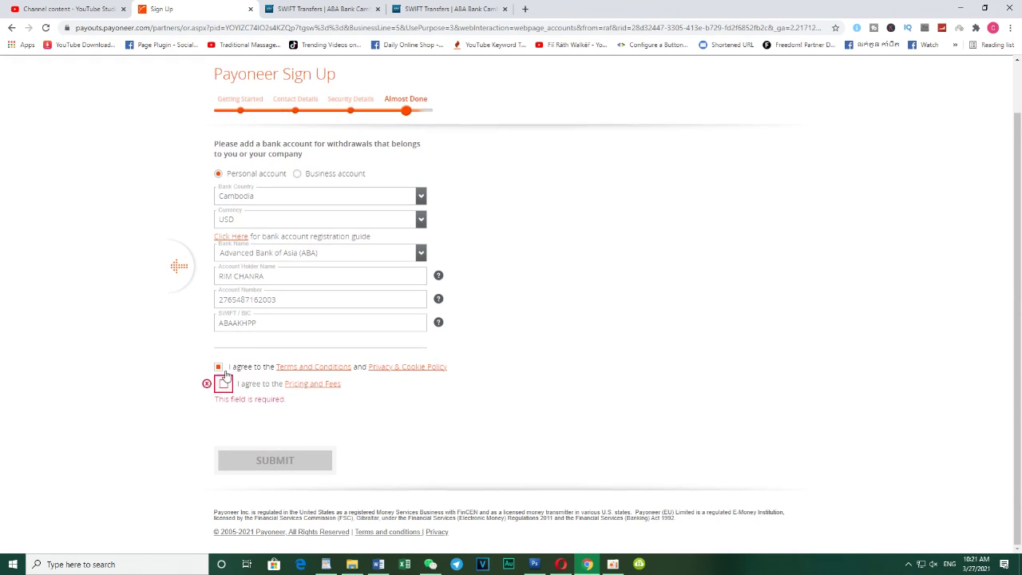
click(224, 383)
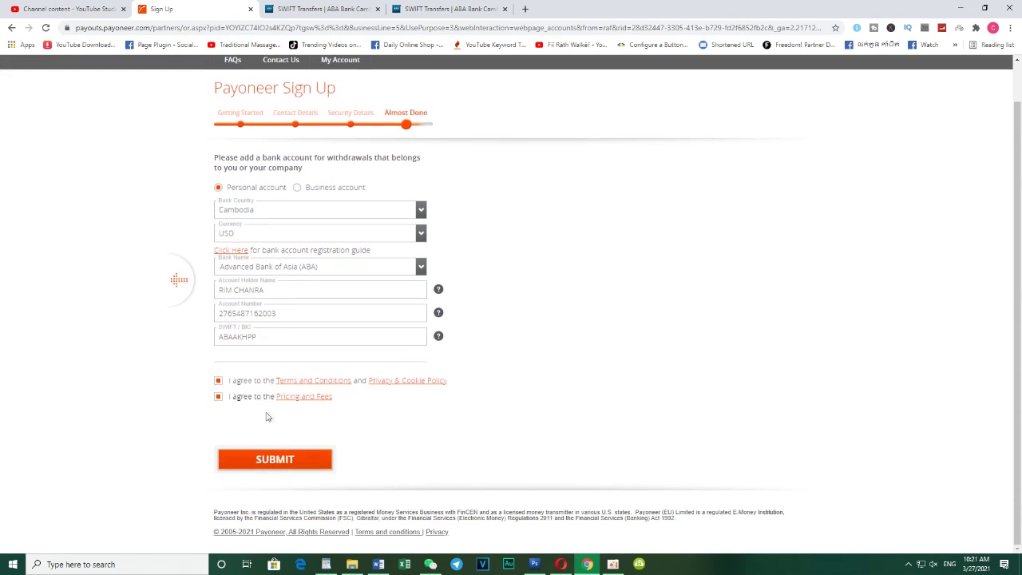
click(299, 466)
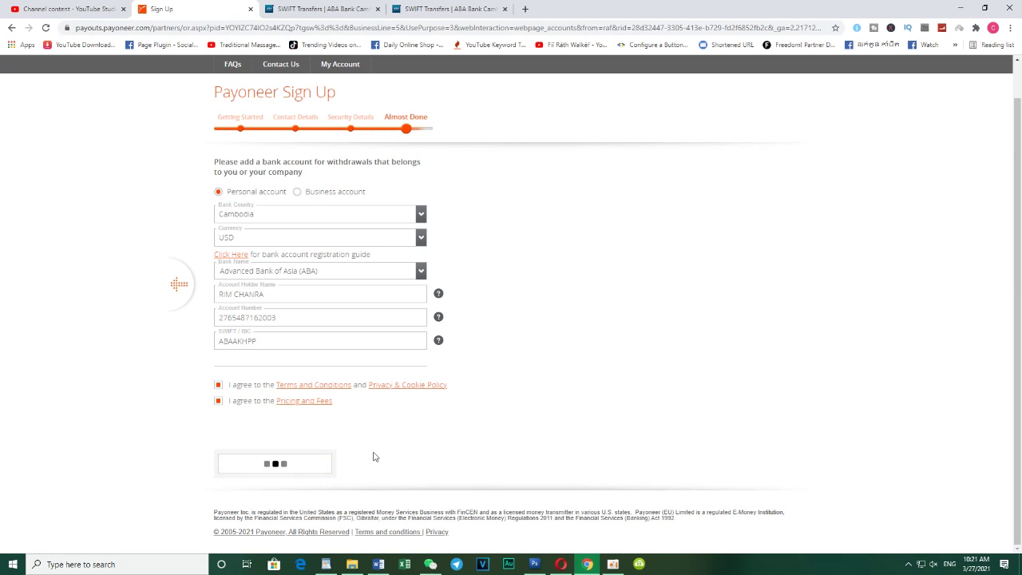